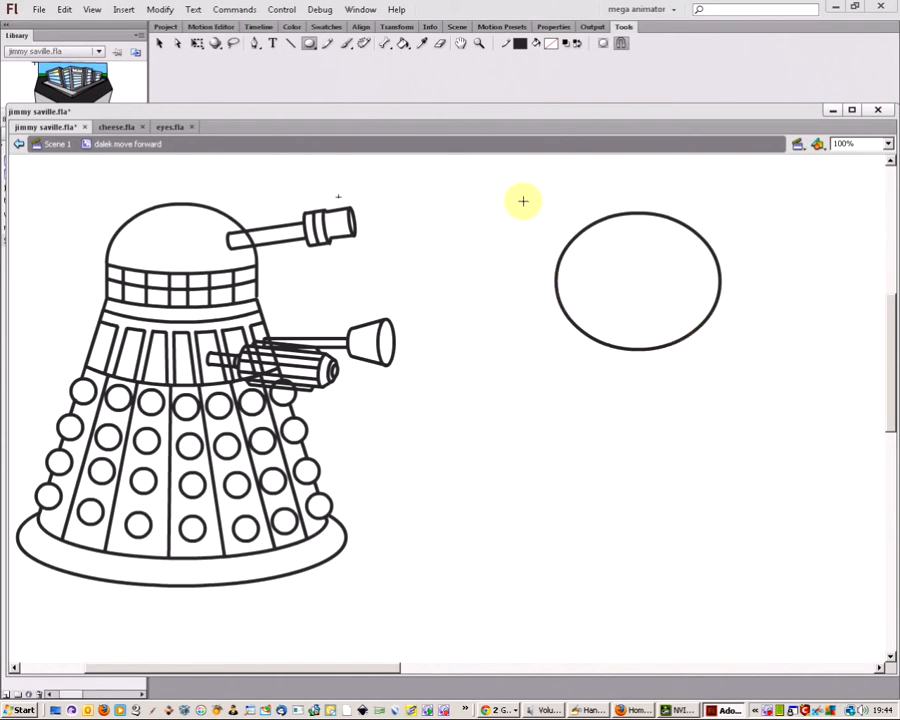
Draw a wide ellipse over the upper half of the oval and delete the surplus outlines, leaving a dome with a curved lower edge
left_click_drag(515, 193, 762, 291)
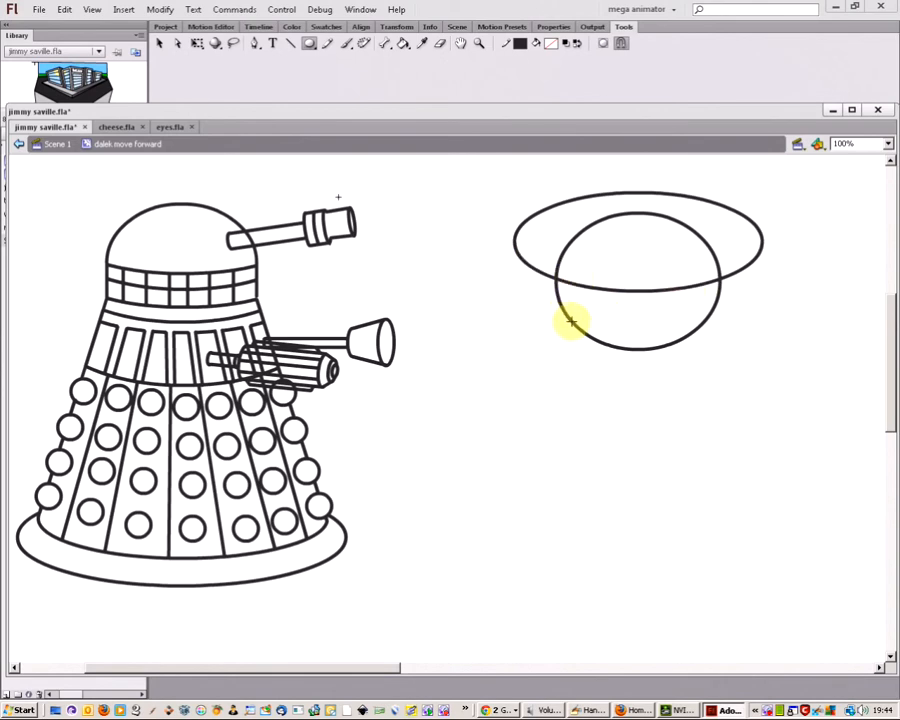
left_click(162, 44)
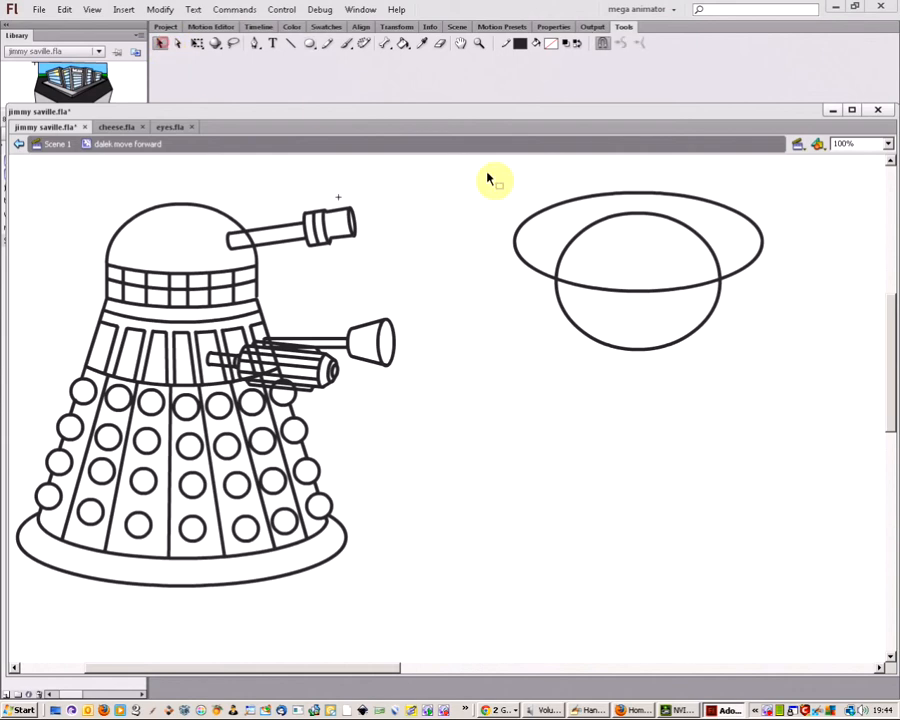
left_click(581, 201)
key("Delete")
left_click(579, 331)
key("Delete")
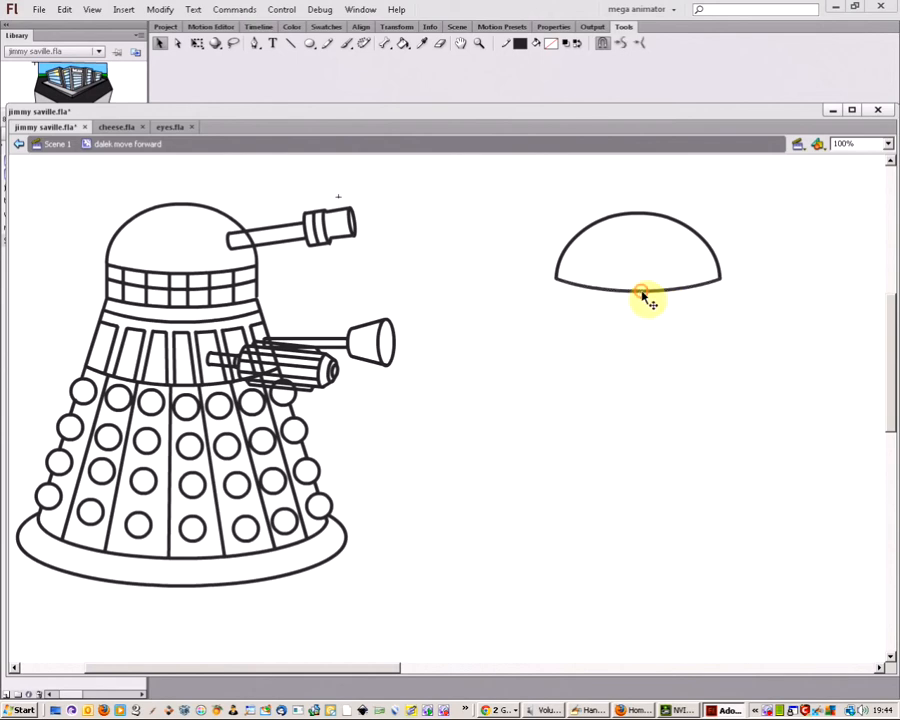
Paste two copies of the dome's curved lower edge and place them one below the other beneath the dome
key("ctrl+v")
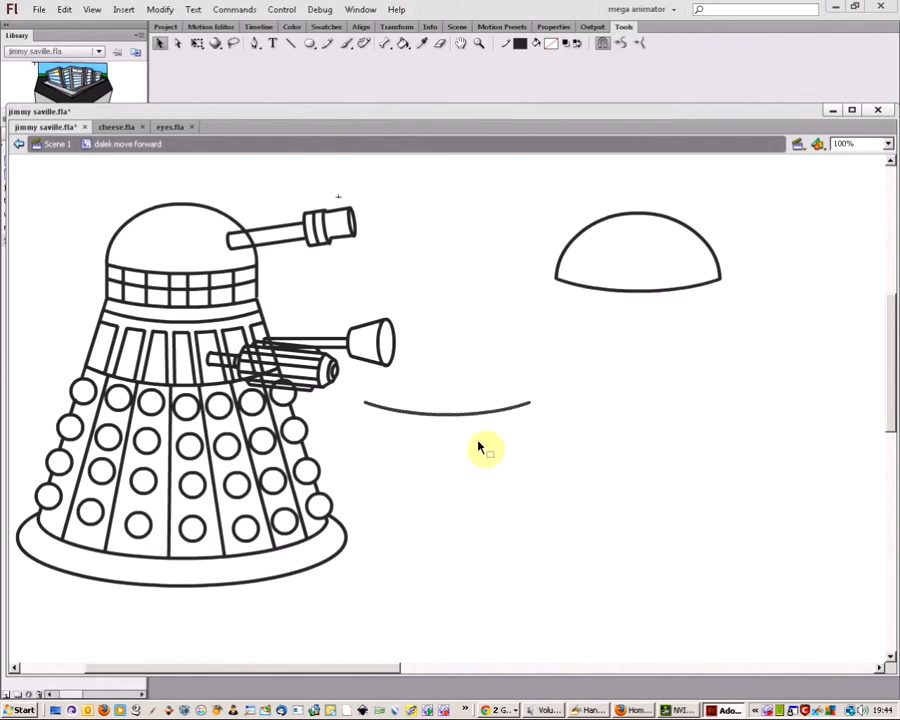
left_click_drag(446, 416, 637, 320)
left_click(637, 339)
key("ctrl+v")
left_click_drag(457, 421, 645, 313)
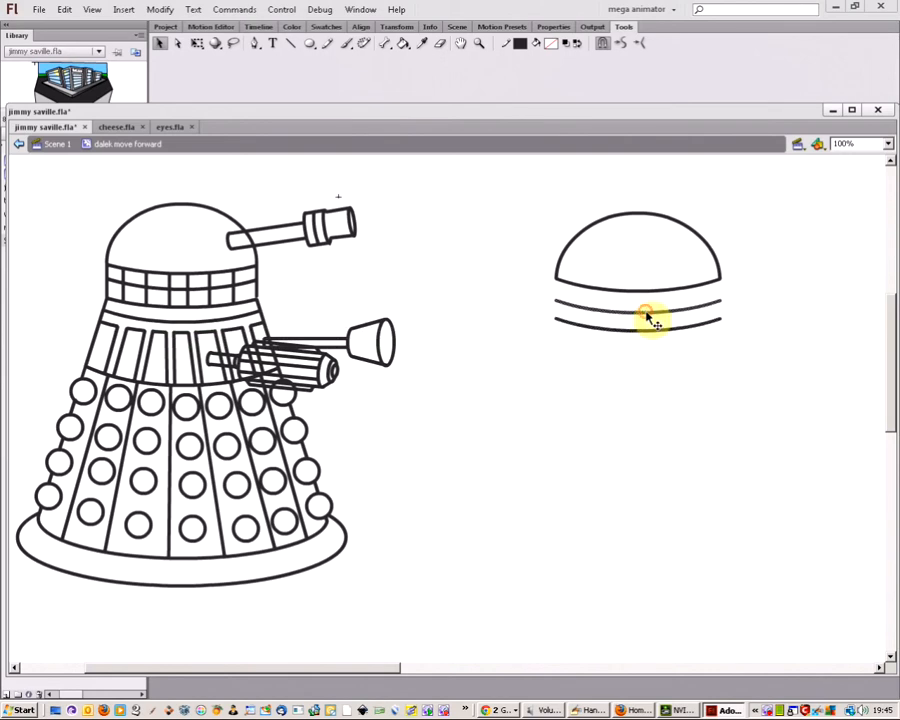
left_click(640, 374)
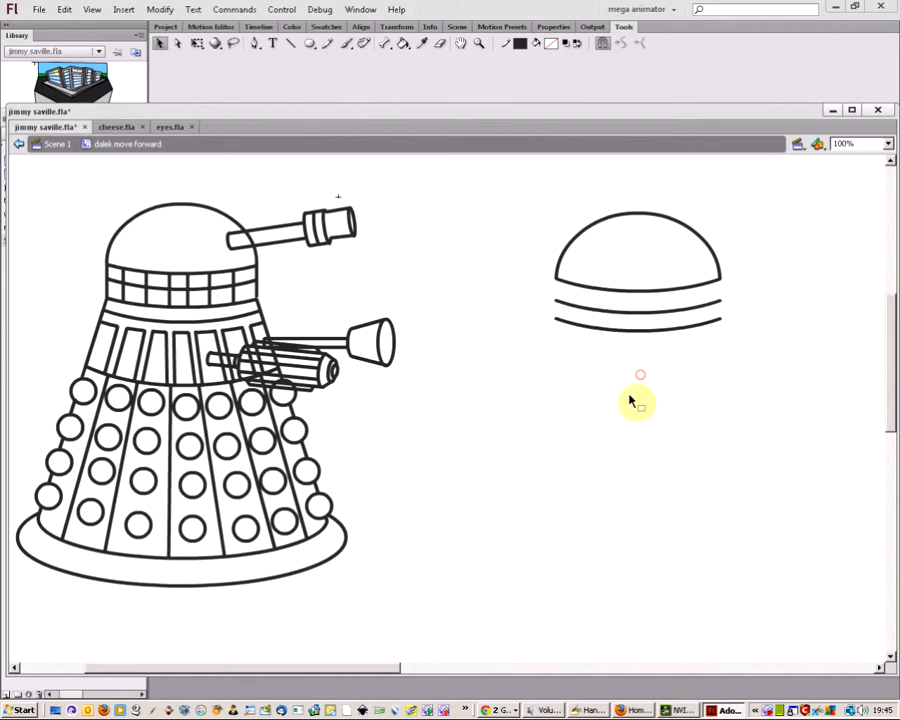
Join the ends of the curves under the dome with vertical side lines and divide the band into a two-row grid
left_click(290, 44)
left_click_drag(555, 279, 556, 320)
left_click_drag(718, 278, 721, 320)
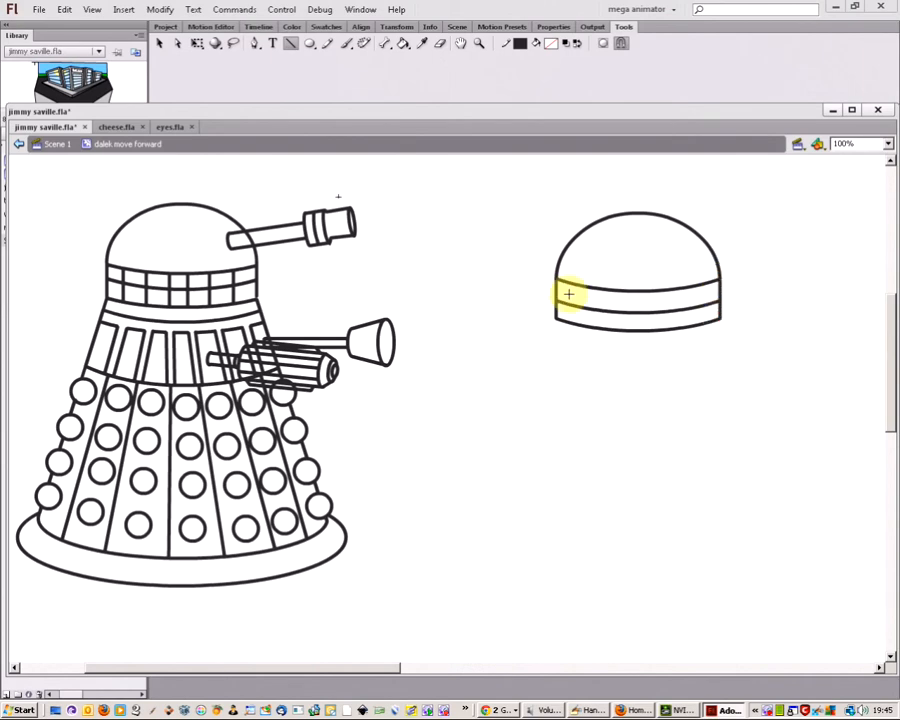
left_click_drag(571, 283, 572, 320)
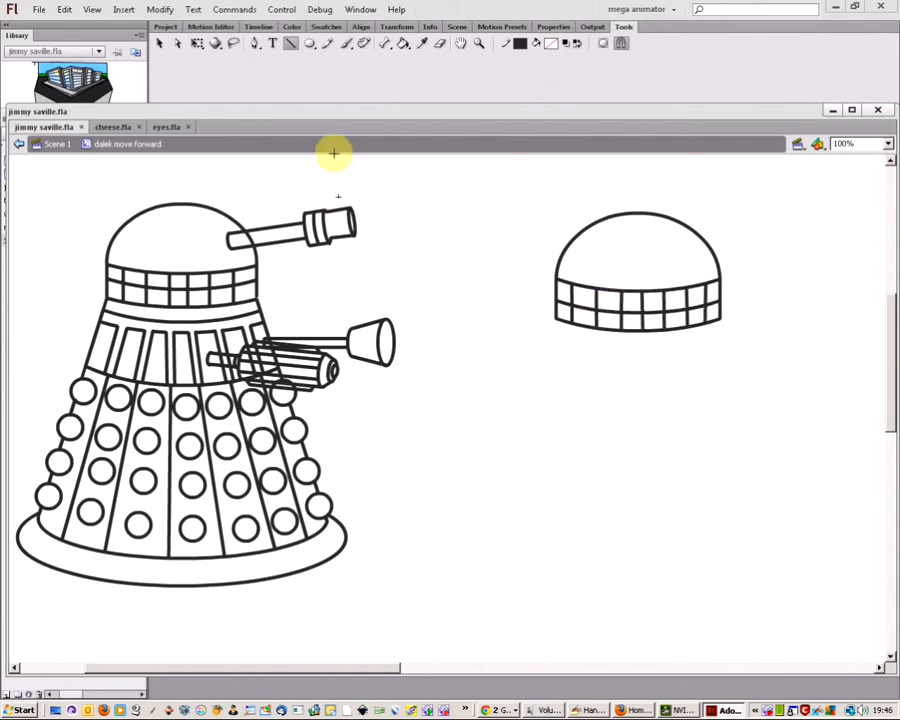
Draw three flat ellipses of increasing width below the head, the upper two overlapping and the widest one beneath them
left_click(309, 43)
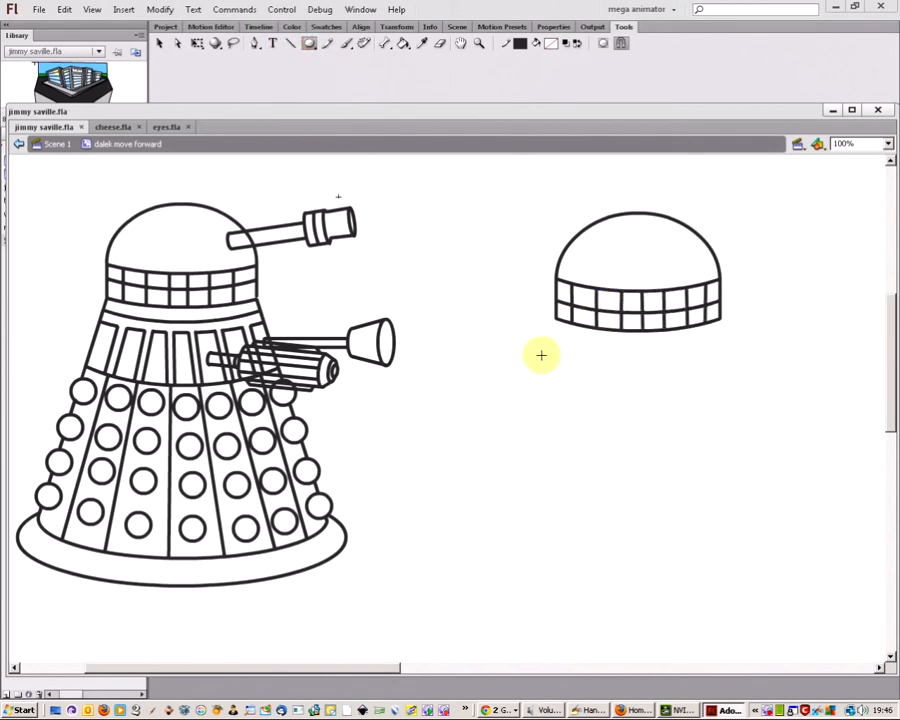
left_click_drag(527, 363, 758, 416)
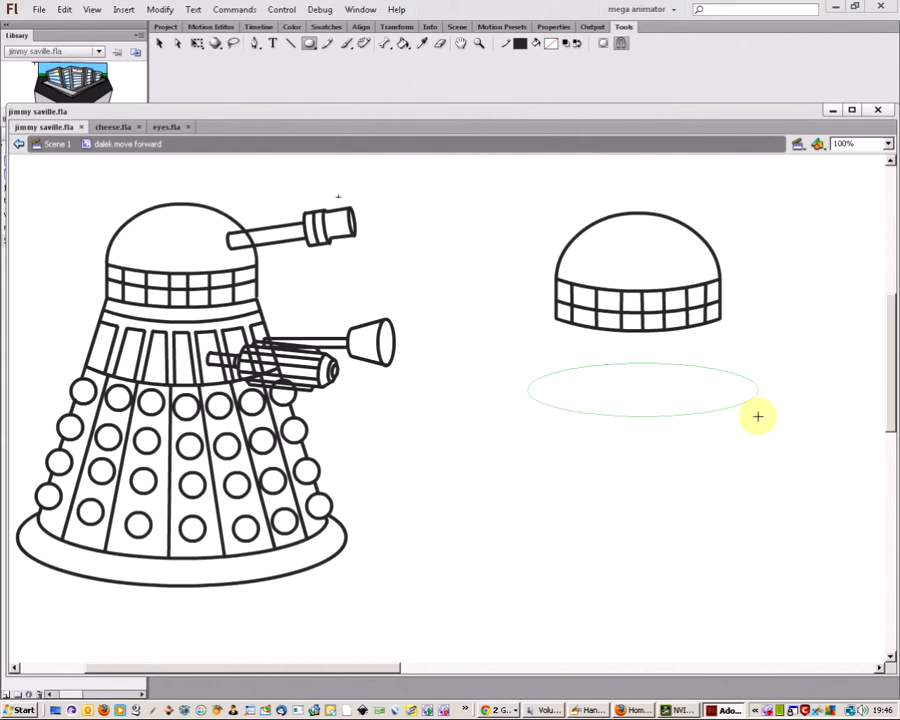
left_click_drag(758, 416, 758, 416)
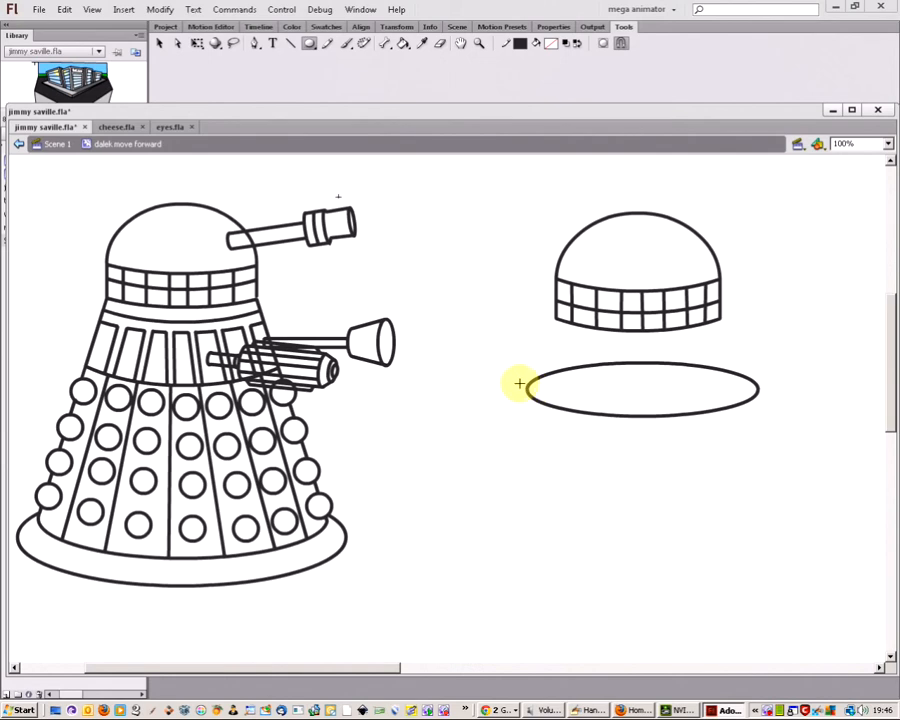
left_click_drag(516, 382, 767, 437)
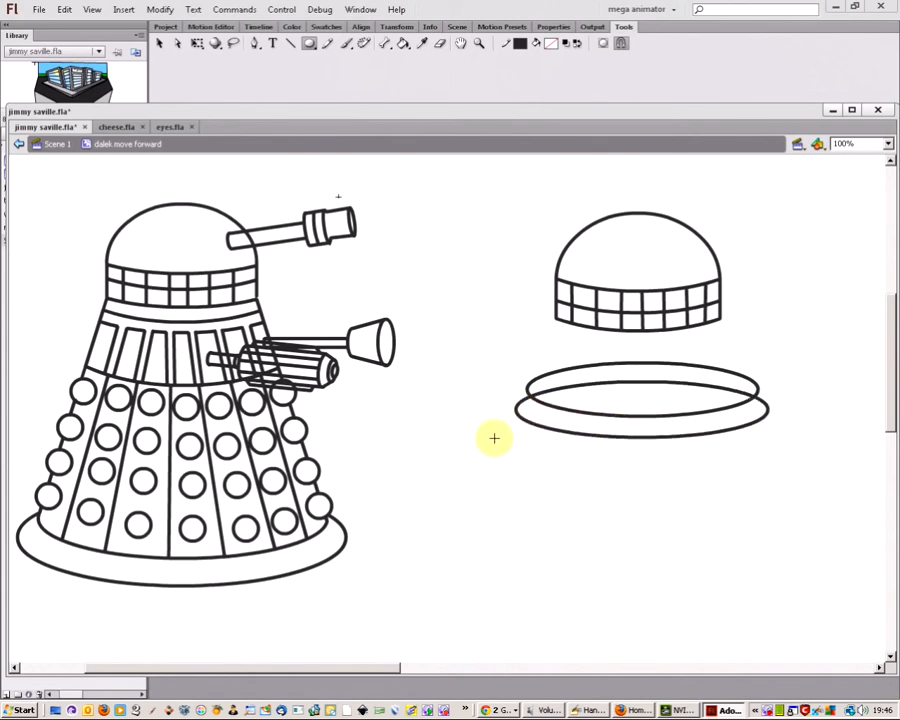
left_click_drag(495, 446, 789, 509)
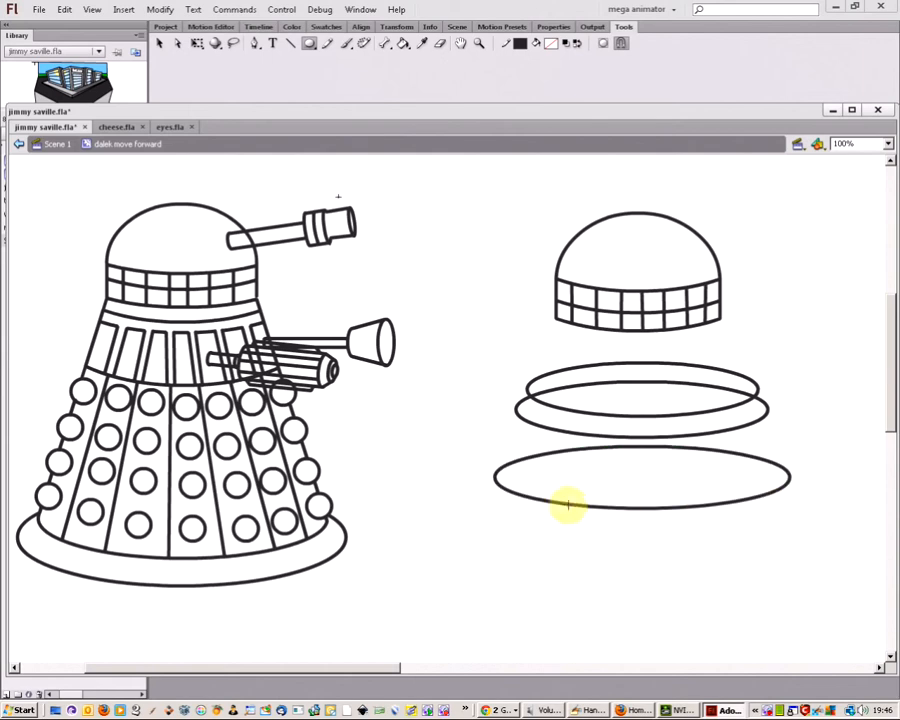
Draw two wide, flat, overlapping ellipses well below the others for the base, the lower one larger than the upper
scroll(888, 388, "down", 3)
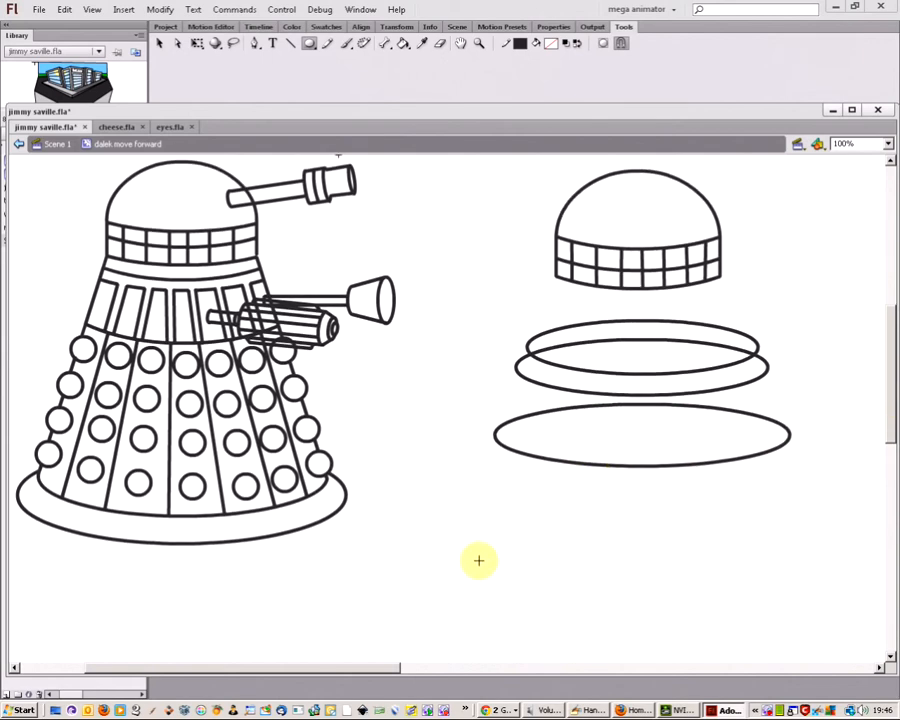
left_click_drag(480, 573, 833, 629)
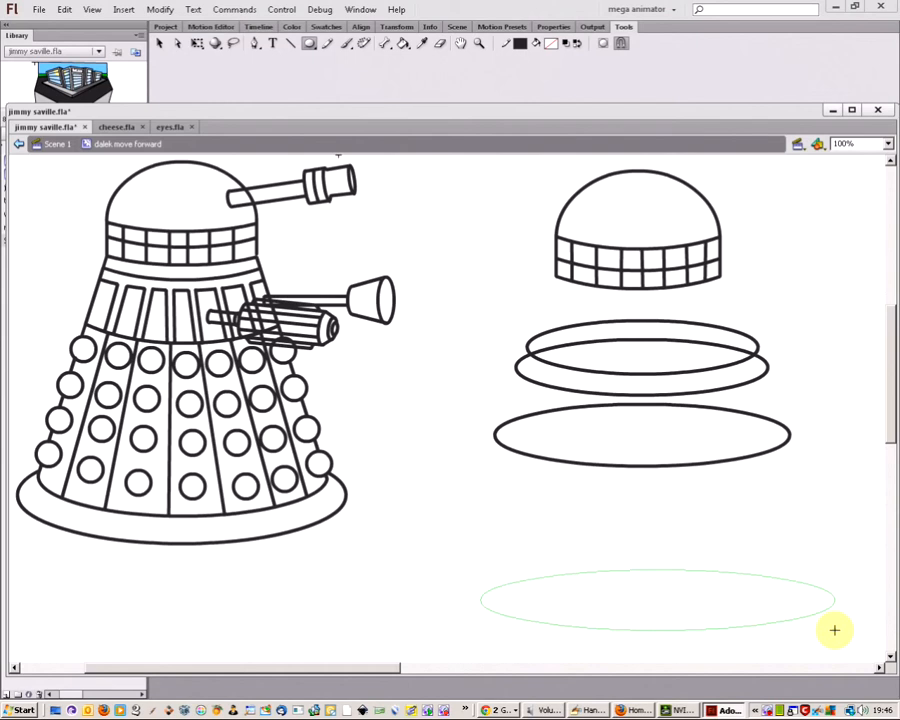
left_click_drag(834, 630, 822, 626)
left_click_drag(890, 376, 892, 405)
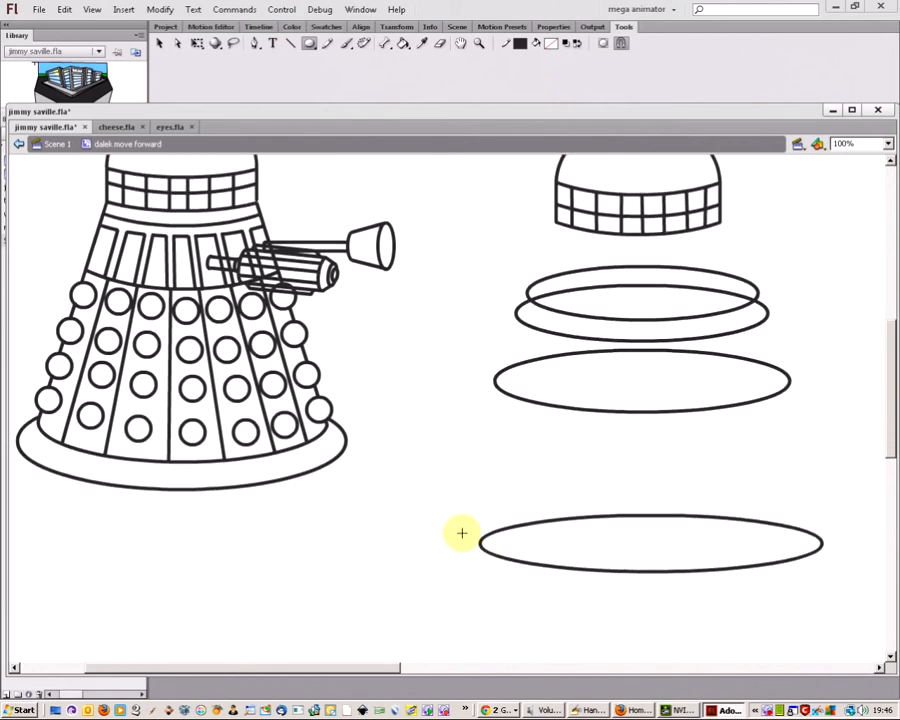
left_click_drag(450, 521, 838, 590)
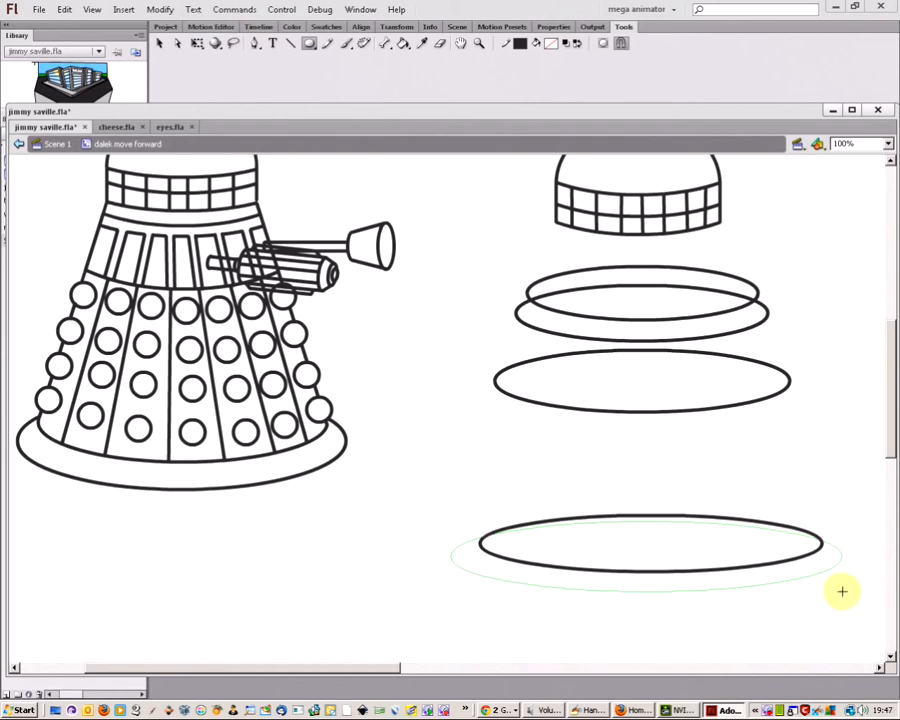
left_click_drag(845, 593, 845, 593)
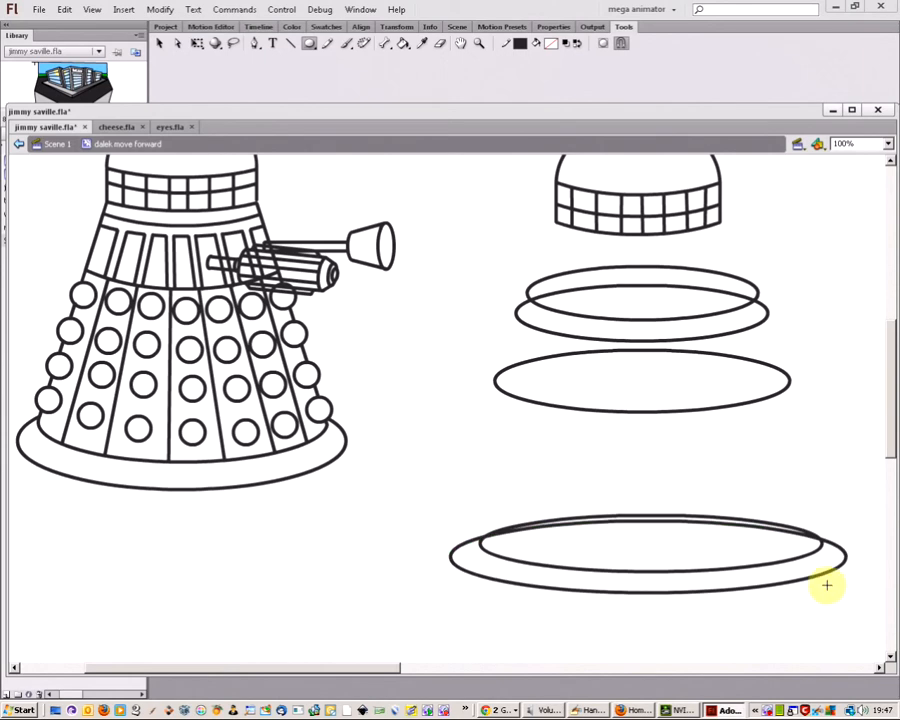
Delete the upper arcs of the two base ellipses, leaving only the curved front rim of the base
left_click(159, 44)
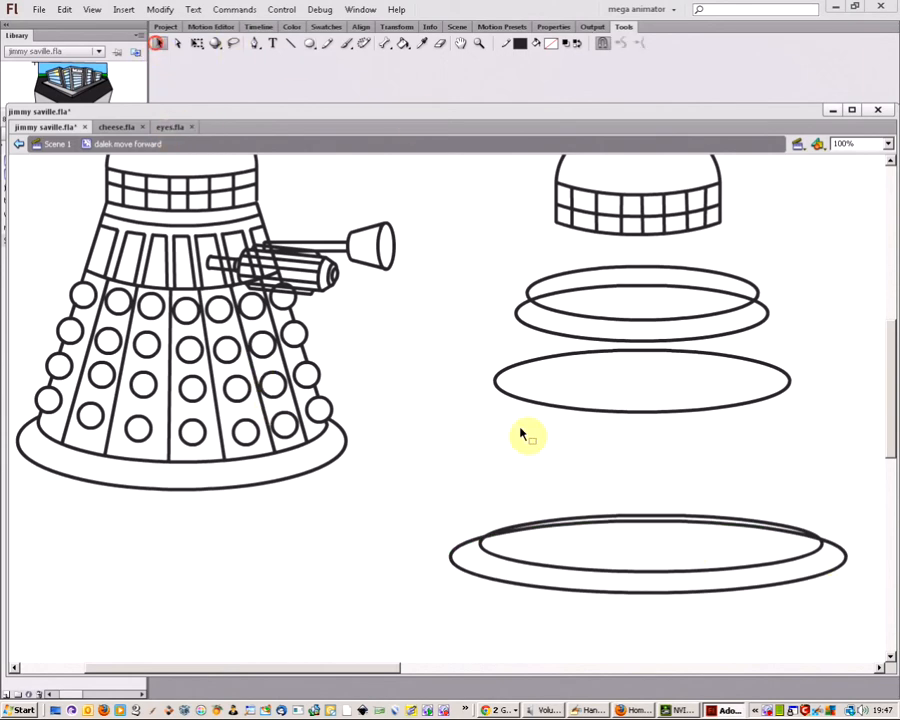
left_click(575, 533)
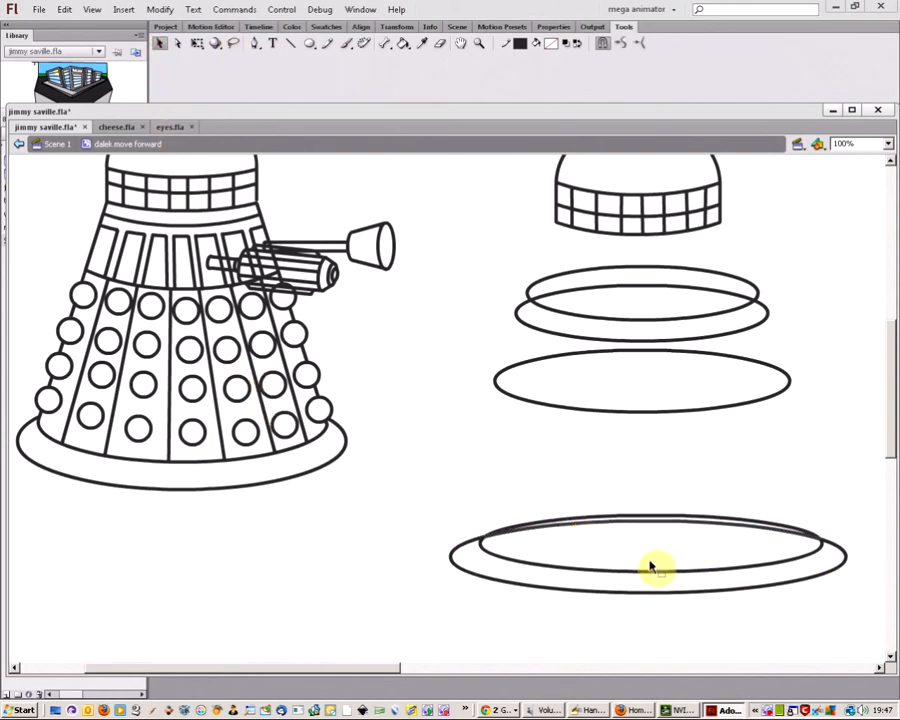
key("Delete")
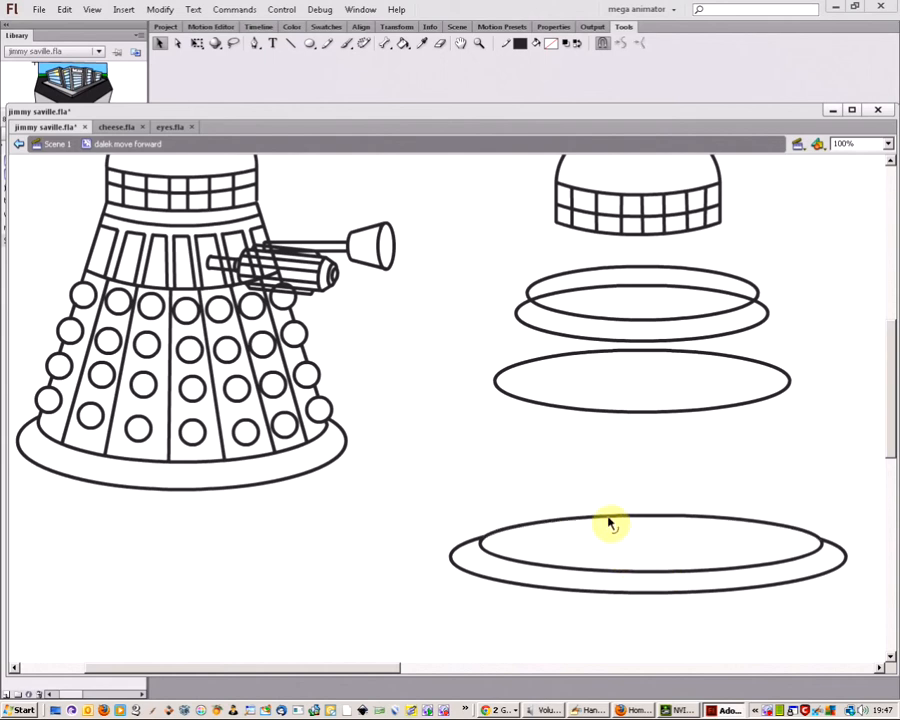
left_click(609, 521)
key("Delete")
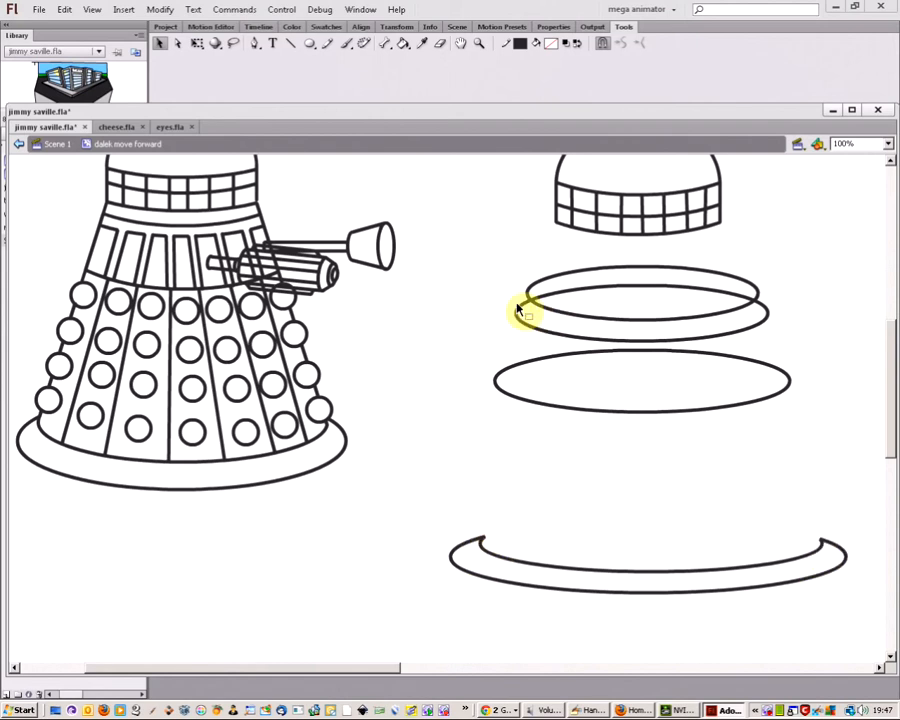
Draw two straight slanted body sides connecting the inner corners of the base rim to the lower corners of the head band
left_click(291, 43)
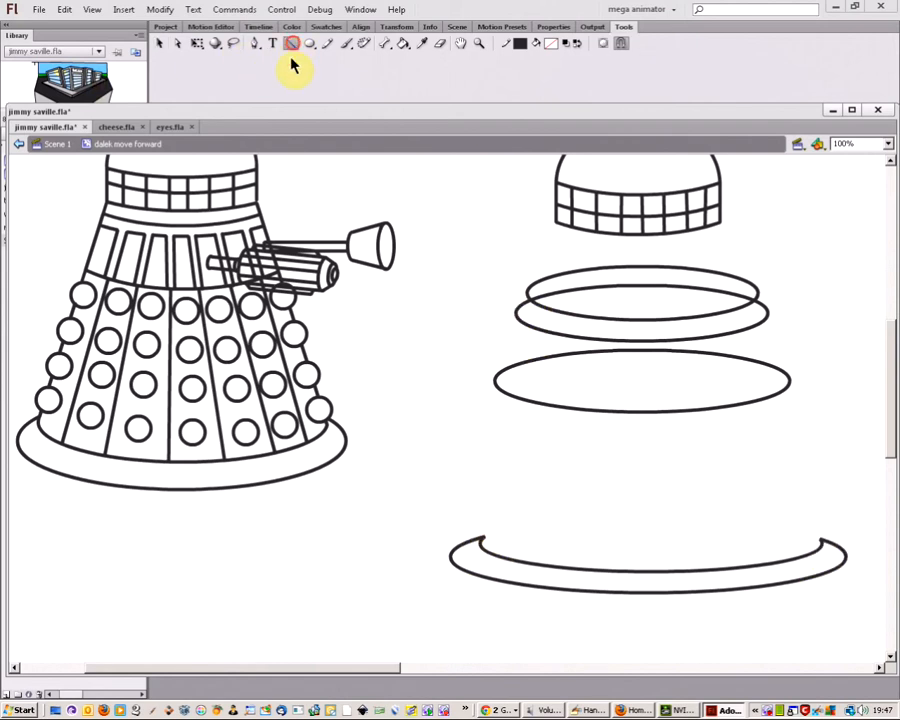
left_click_drag(483, 537, 527, 294)
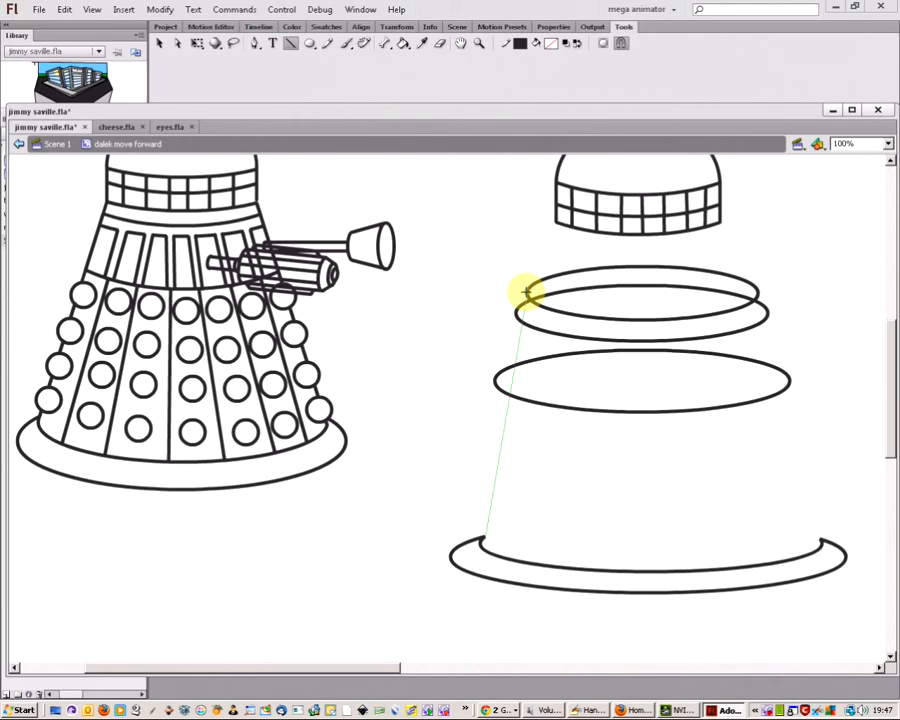
left_click_drag(529, 290, 559, 222)
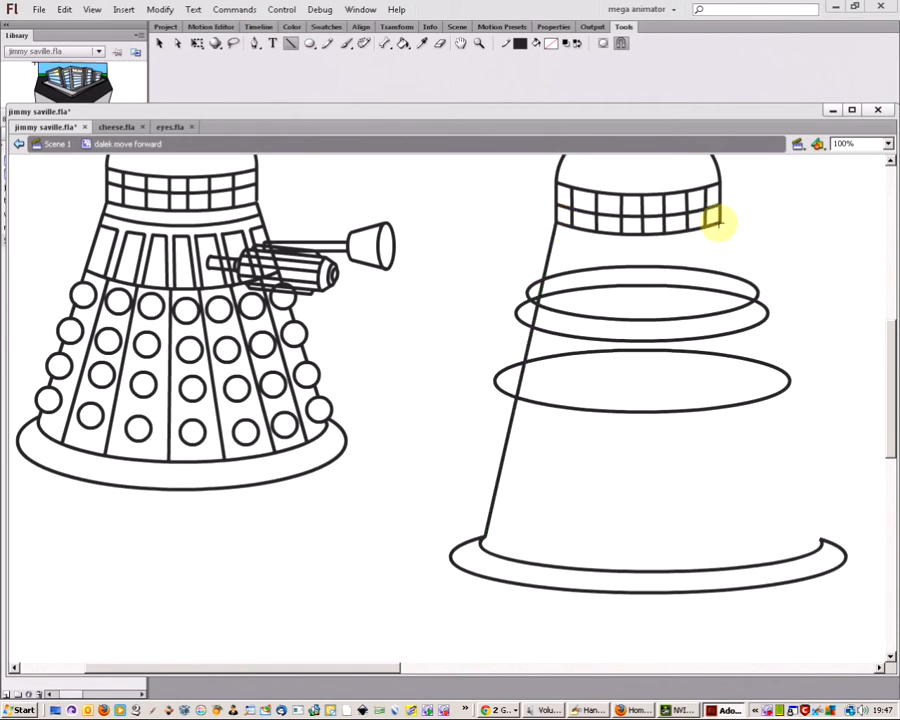
left_click_drag(718, 222, 821, 539)
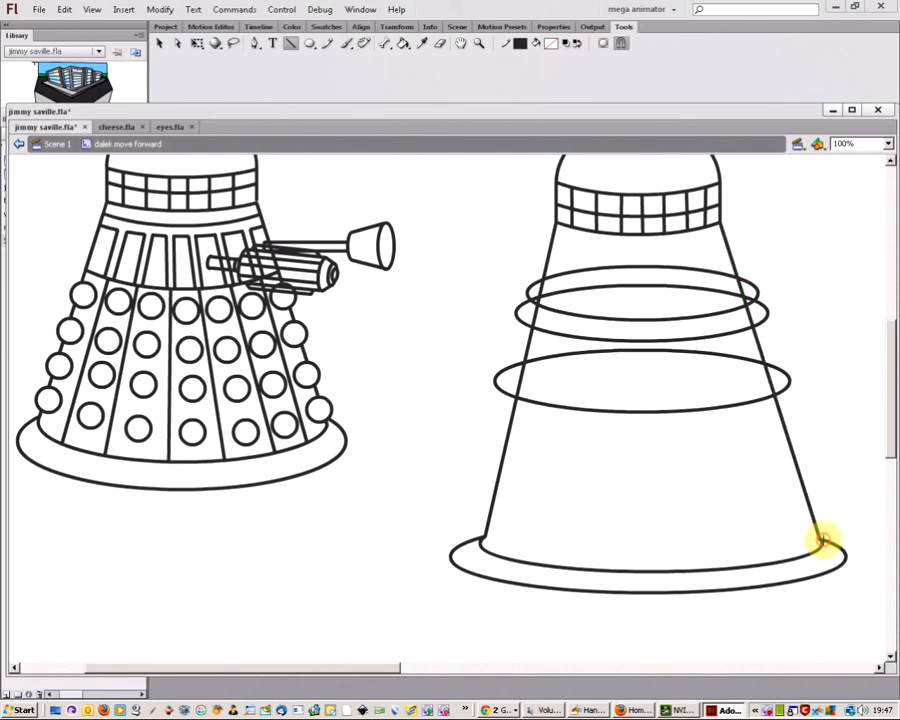
Delete the back arcs of the three body ellipses and trim the lowest ellipse's ends outside the body sides
left_click(159, 44)
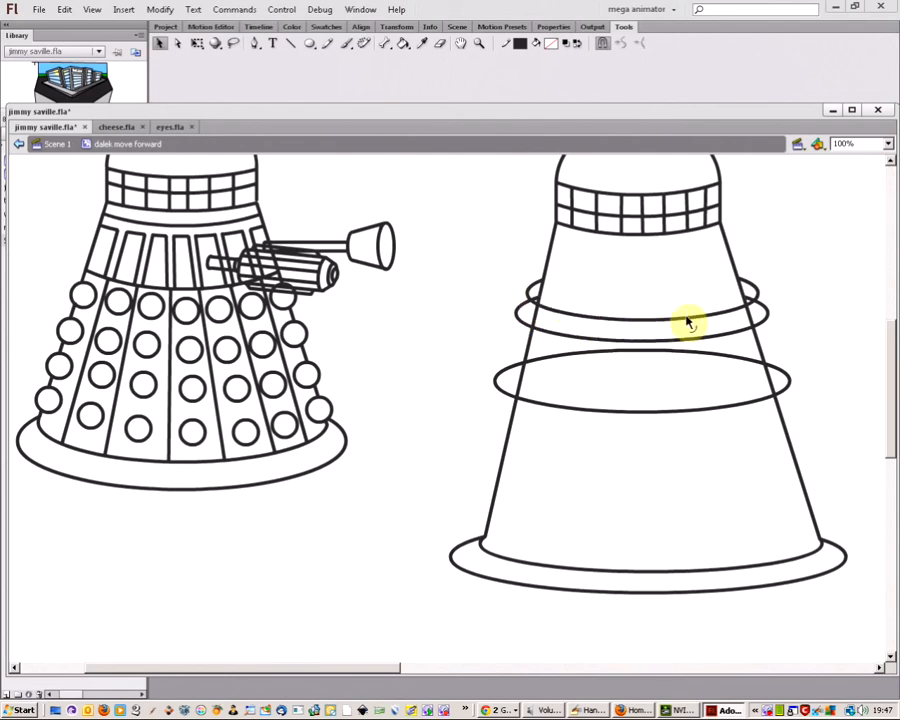
left_click(630, 352)
key("Delete")
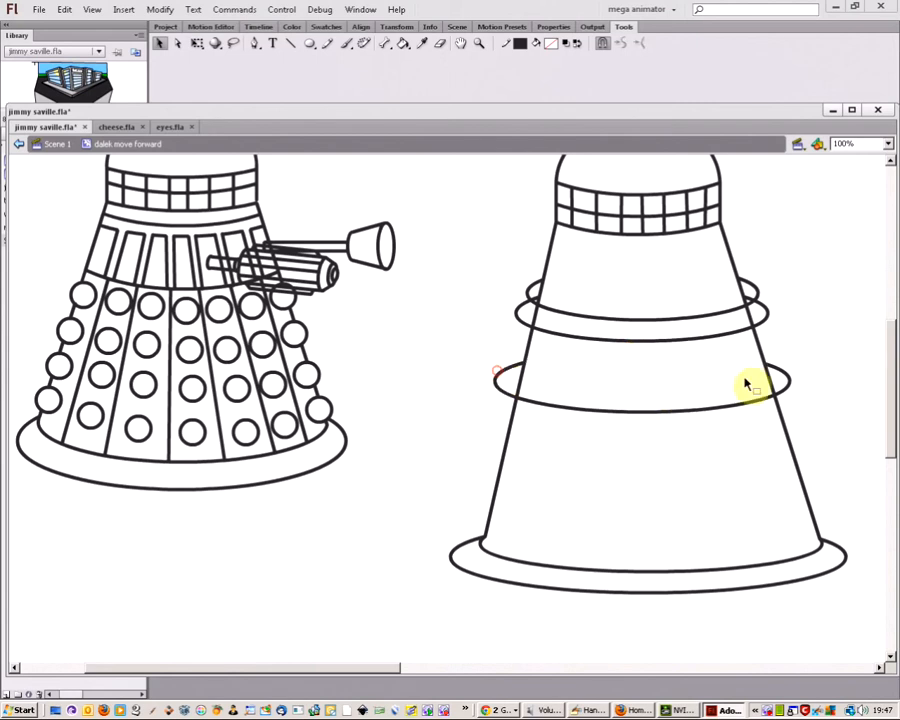
left_click(520, 378)
key("Delete")
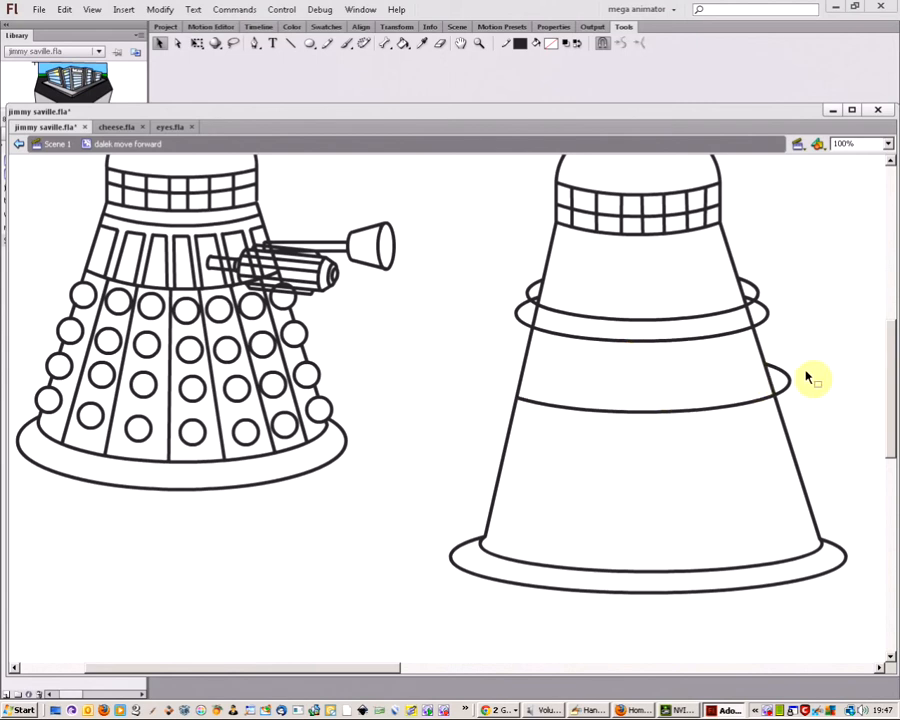
left_click(782, 381)
key("Delete")
Delete the ends of the upper two ellipses that protrude beyond the body sides, leaving only their front curves
left_click_drag(886, 402, 890, 384)
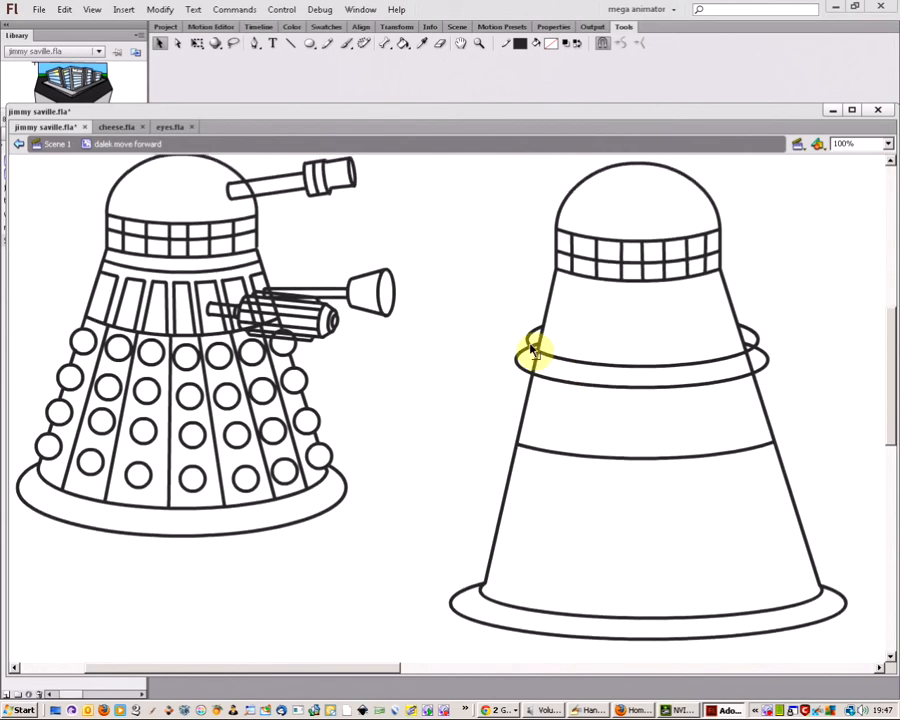
left_click(527, 348)
key("Delete")
left_click(534, 347)
key("Delete")
left_click(532, 348)
key("Delete")
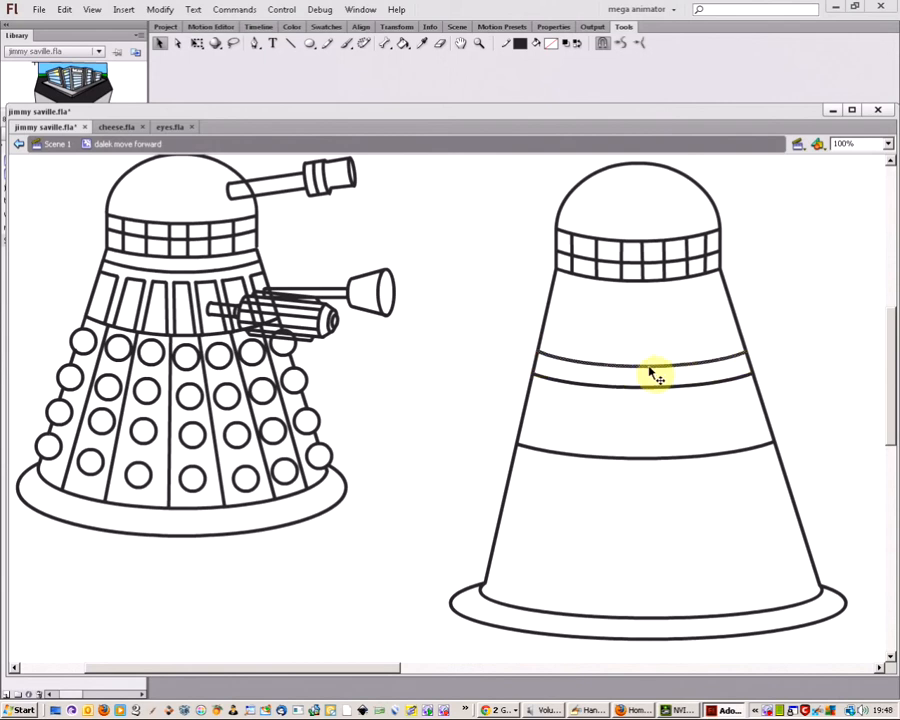
Move the three body curves upward, placing two as a collar just below the head, and trim the ends overhanging the sides
left_click_drag(648, 368, 648, 305)
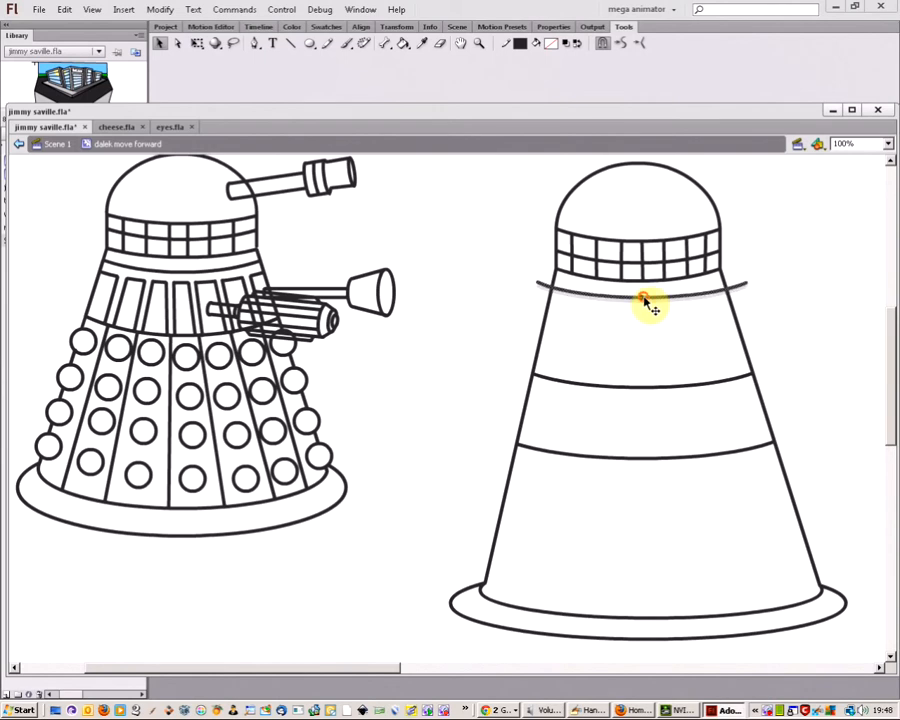
left_click(650, 396)
left_click_drag(648, 389, 641, 314)
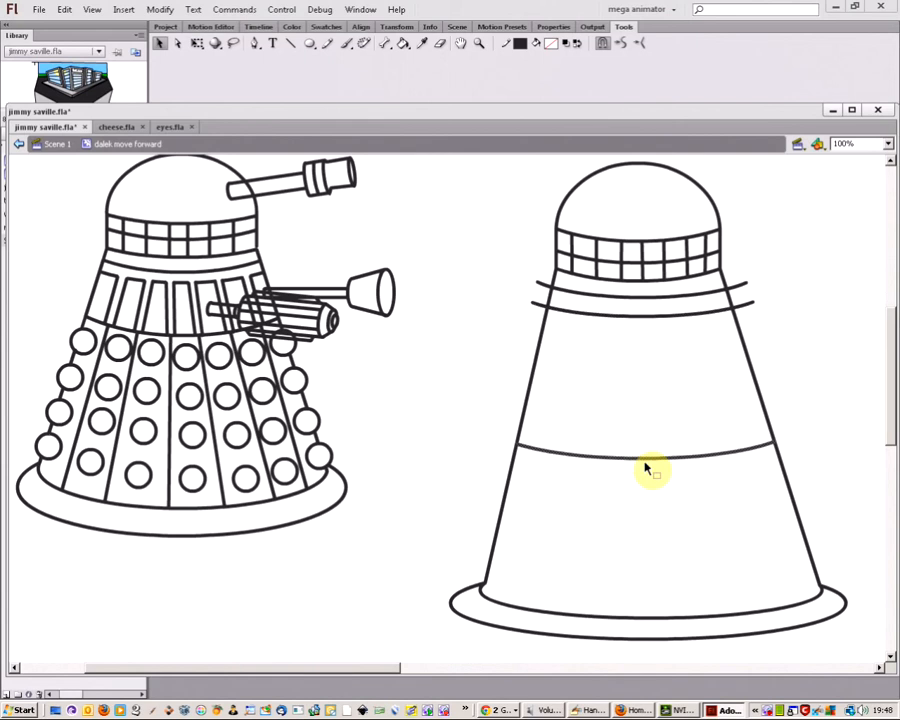
left_click_drag(644, 461, 643, 416)
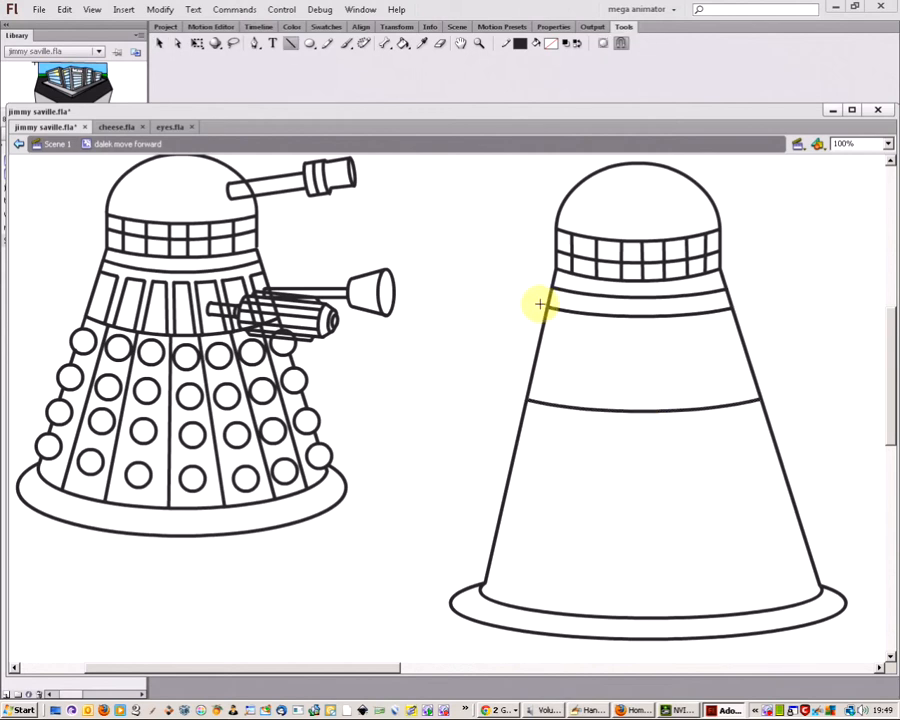
key("n")
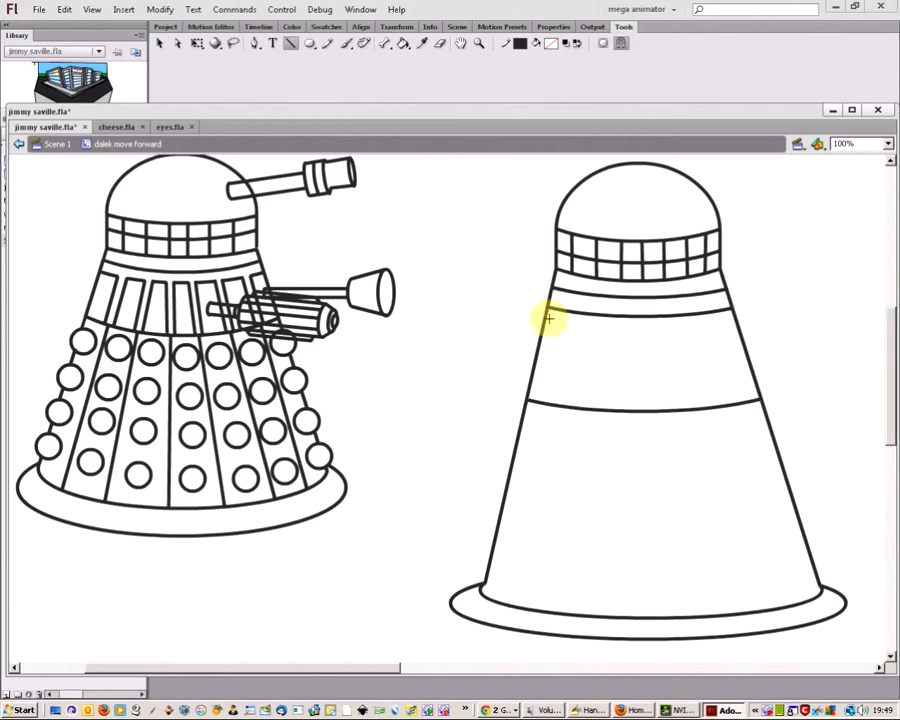
Draw six straight lines between the collar curve and the lower body curve, fanning out to divide the upper body into panels
left_click_drag(572, 313, 558, 404)
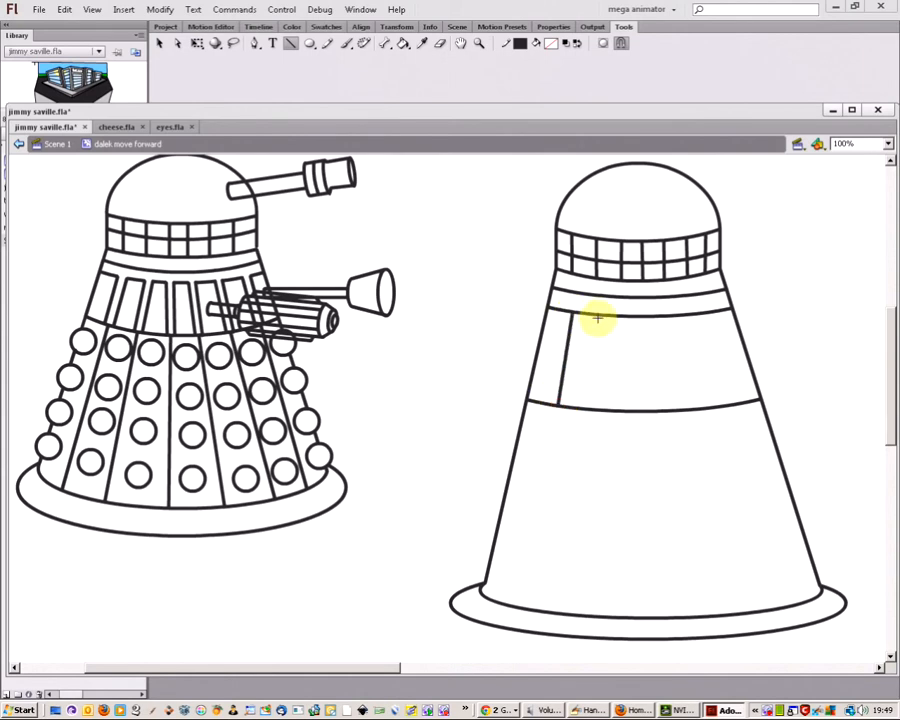
left_click_drag(600, 316, 593, 409)
left_click_drag(629, 317, 628, 408)
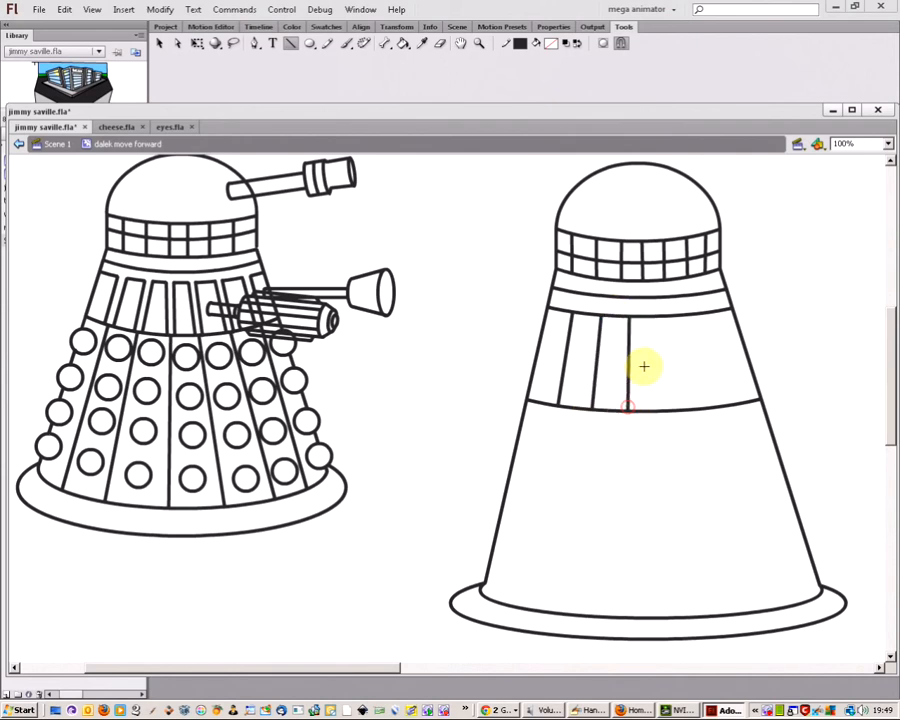
left_click_drag(654, 318, 664, 410)
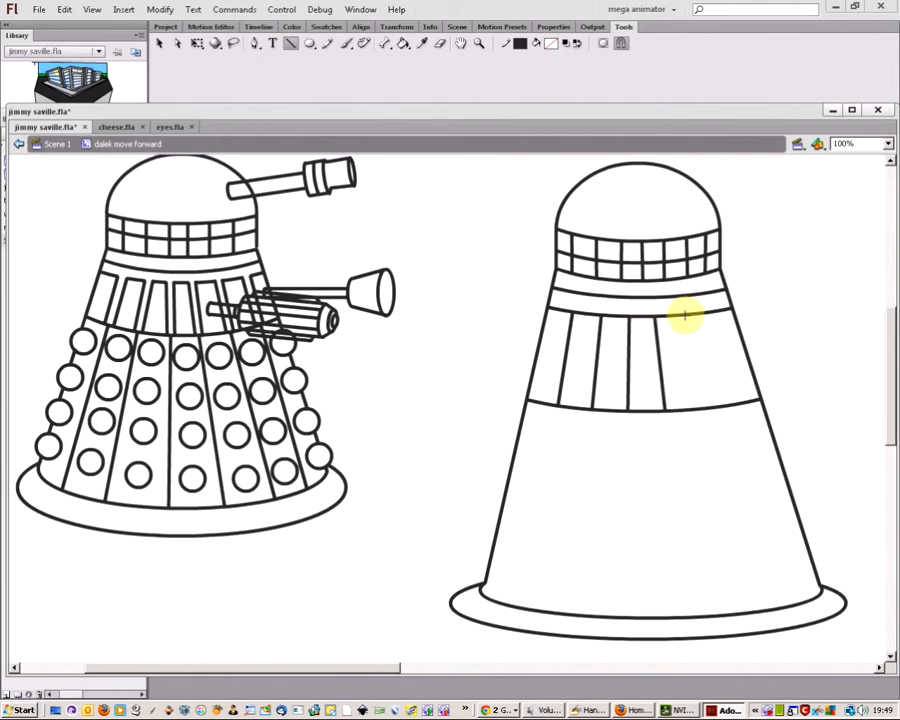
left_click_drag(684, 316, 703, 409)
left_click_drag(710, 313, 739, 403)
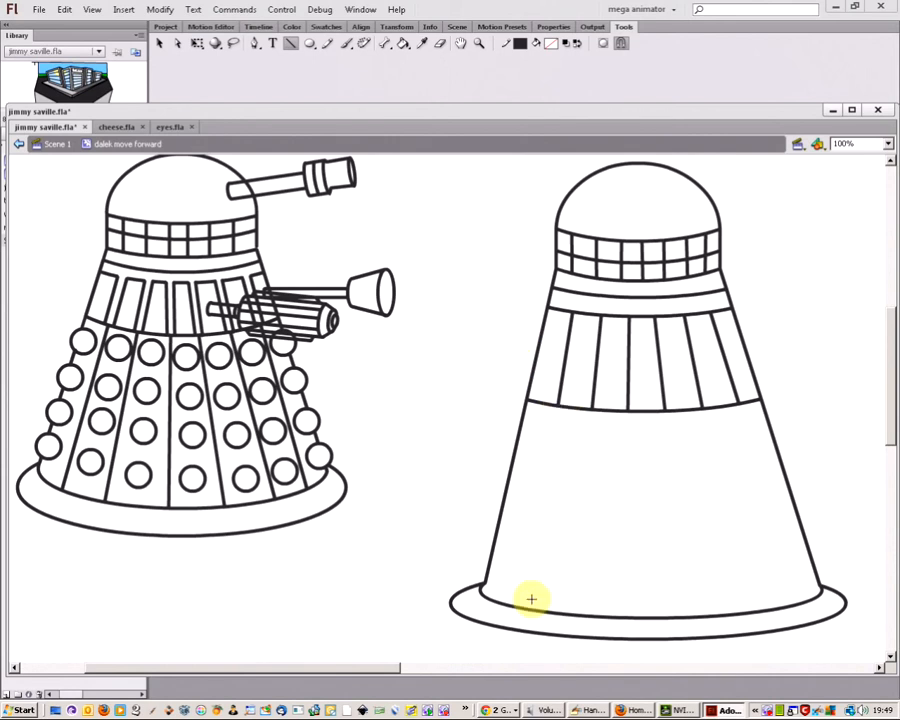
Extend the six panel divisions with straight lines fanning down the skirt from the lower body curve to the base rim
mouse_move(558, 405)
left_mouse_down()
mouse_move(558, 476)
mouse_move(524, 587)
mouse_move(530, 607)
left_mouse_up()
left_click_drag(591, 408, 581, 615)
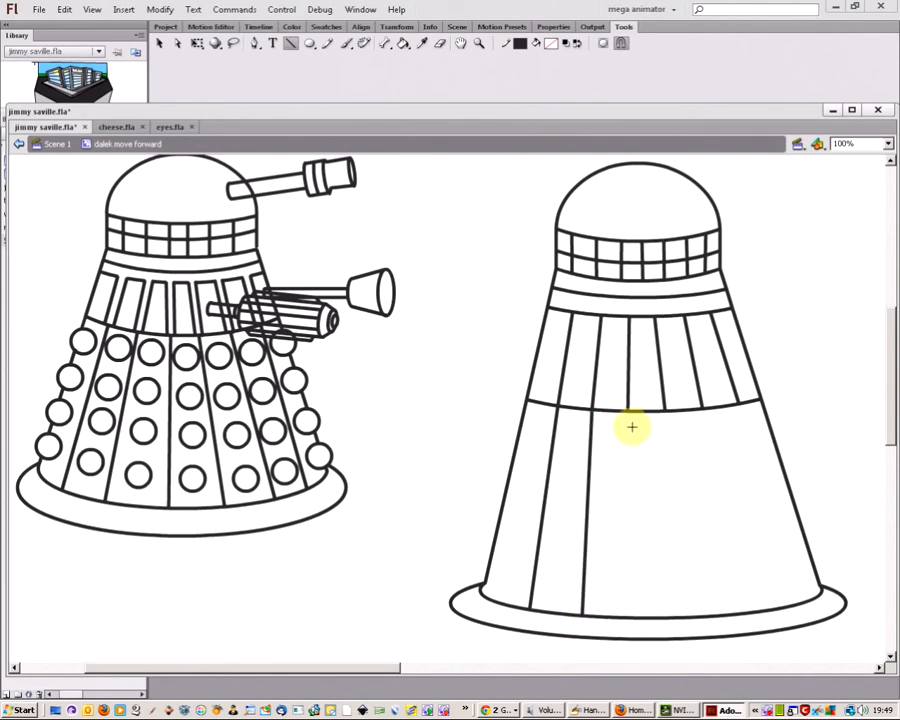
left_click_drag(629, 410, 634, 612)
mouse_move(665, 411)
left_mouse_down()
mouse_move(674, 616)
mouse_move(687, 614)
left_mouse_up()
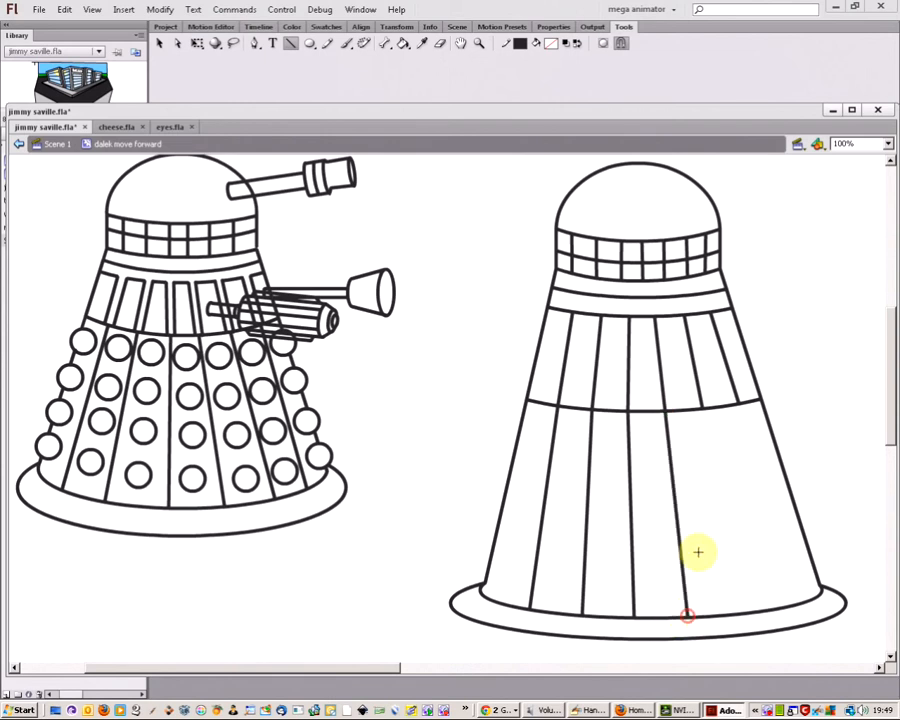
left_click_drag(702, 407, 742, 612)
mouse_move(740, 406)
left_mouse_down()
mouse_move(766, 570)
mouse_move(780, 596)
mouse_move(790, 606)
mouse_move(796, 600)
left_mouse_up()
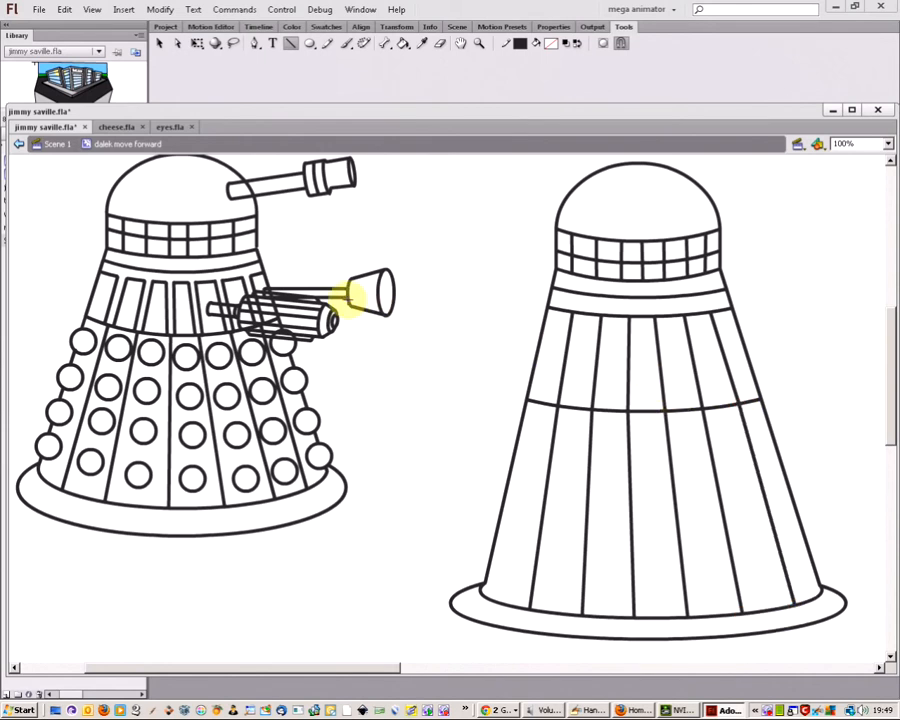
Duplicate the upper body's dividing lines slightly to the side and delete the collar curve segment between each pair to form slats
left_click(158, 43)
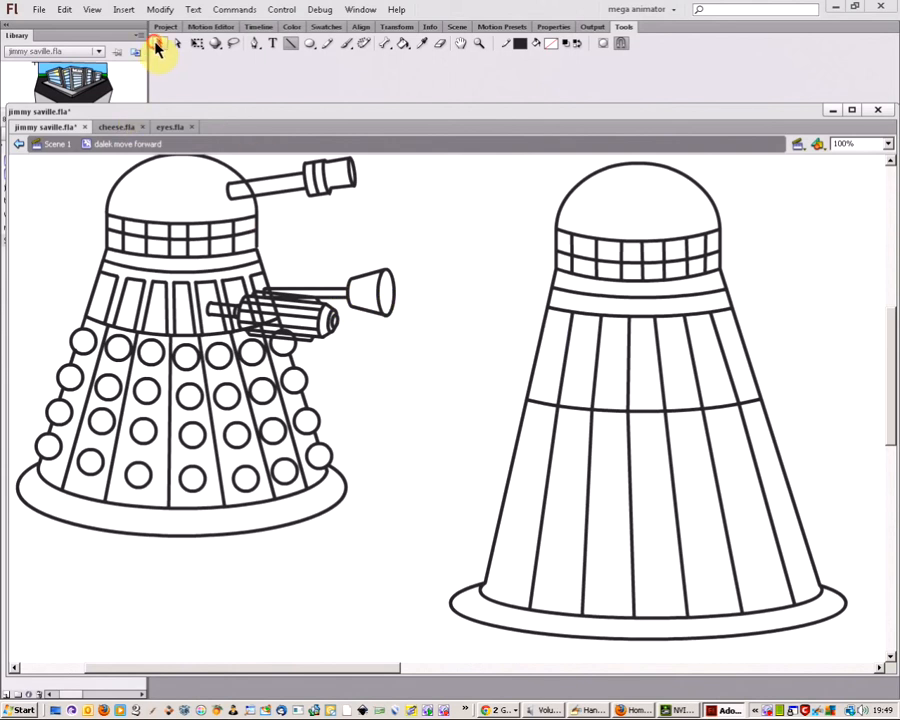
left_click(565, 361)
mouse_move(562, 357)
left_mouse_down()
mouse_move(444, 392)
mouse_move(452, 400)
mouse_move(560, 343)
mouse_move(573, 353)
mouse_move(558, 371)
mouse_move(506, 355)
mouse_move(586, 317)
mouse_move(571, 321)
mouse_move(561, 338)
mouse_move(570, 344)
left_mouse_up()
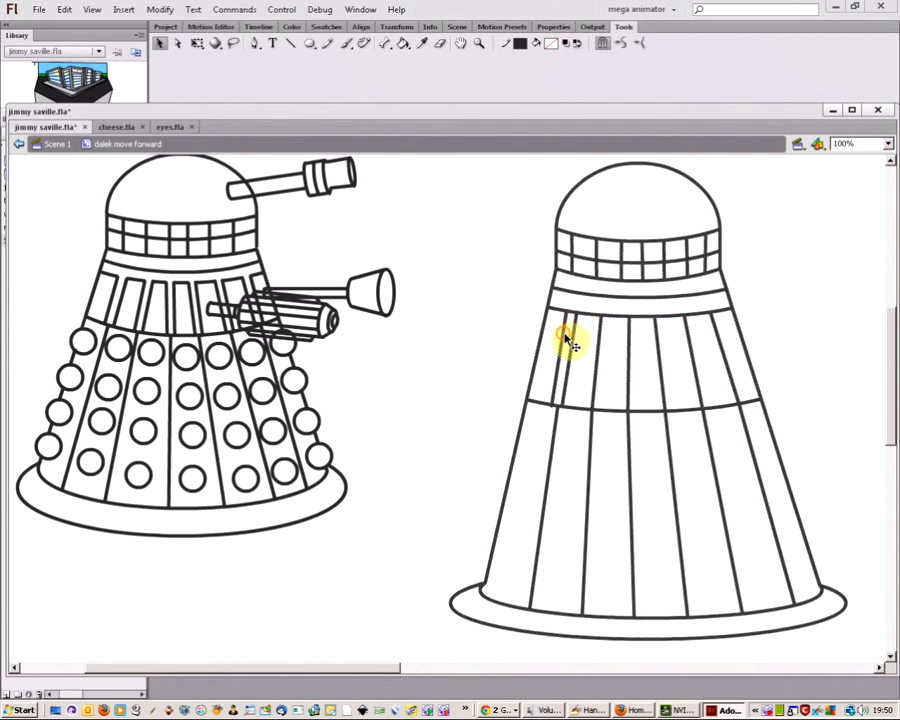
left_click(472, 334)
left_click(562, 345)
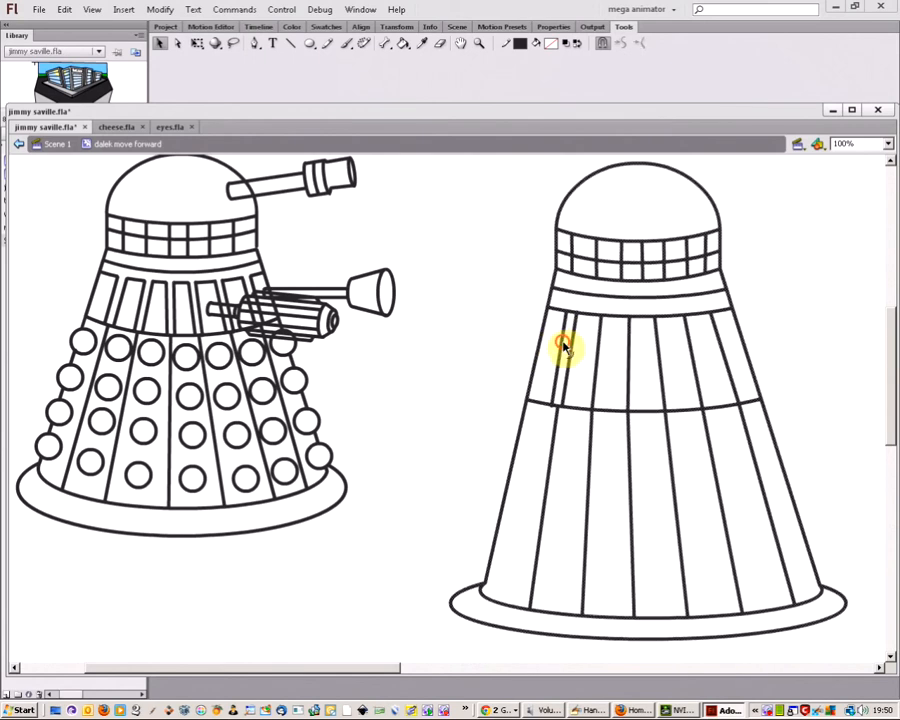
left_click_drag(562, 346, 561, 345)
left_click(486, 327)
left_click(571, 314)
key("Delete")
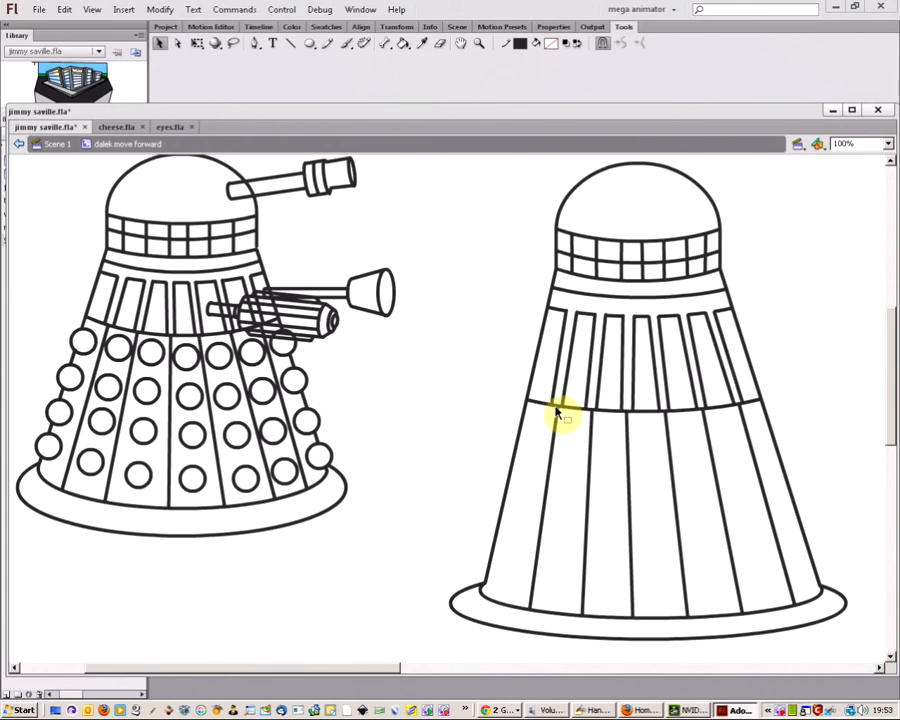
Draw a small circle near the foot of the third skirt panel, undoing the first attempt
left_click(310, 45)
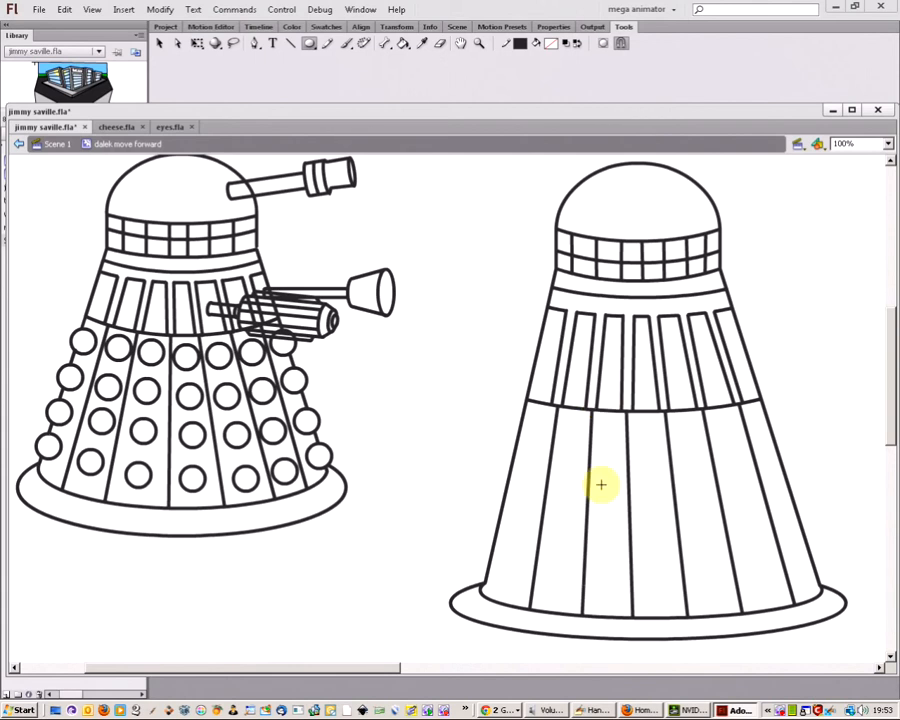
mouse_move(586, 567)
left_mouse_down()
mouse_move(618, 592)
mouse_move(606, 591)
left_mouse_up()
key("ctrl+z")
key("ctrl+z")
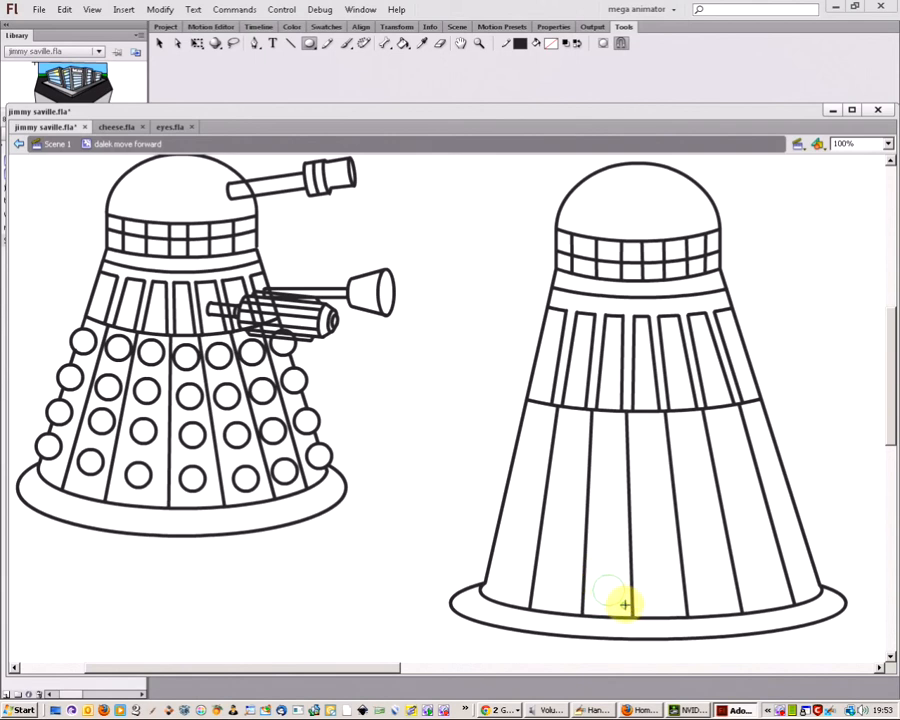
left_click_drag(625, 604, 624, 601)
Paste copies of the circle down the skirt's edges and panels, forming four rows of studs
left_click(160, 44)
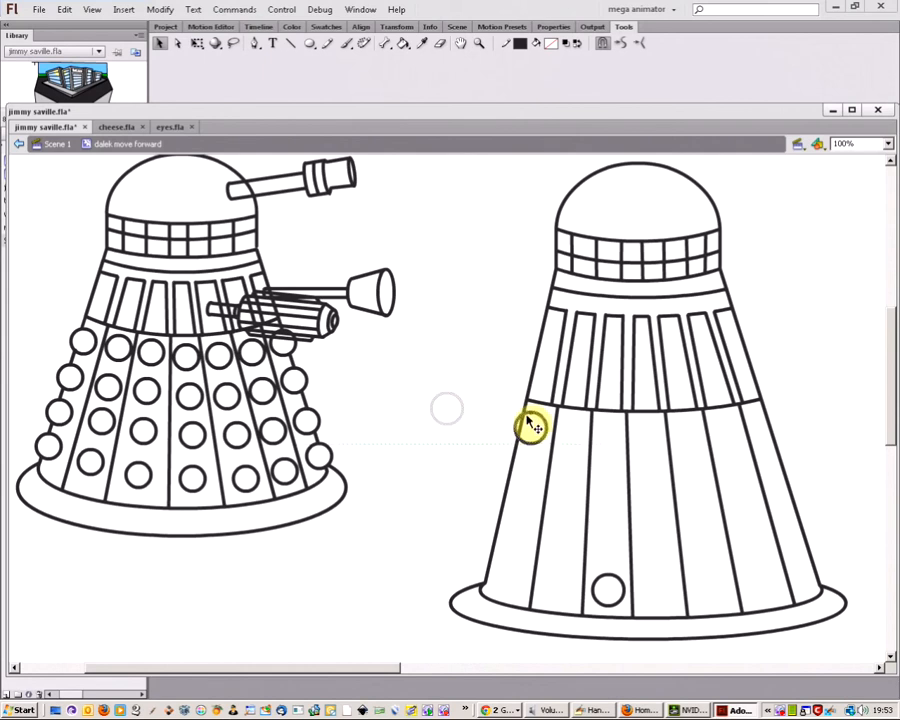
left_click_drag(526, 416, 526, 418)
left_click(523, 482)
key("ctrl+v")
left_click_drag(450, 408, 516, 468)
key("ctrl+v")
left_click_drag(442, 400, 500, 507)
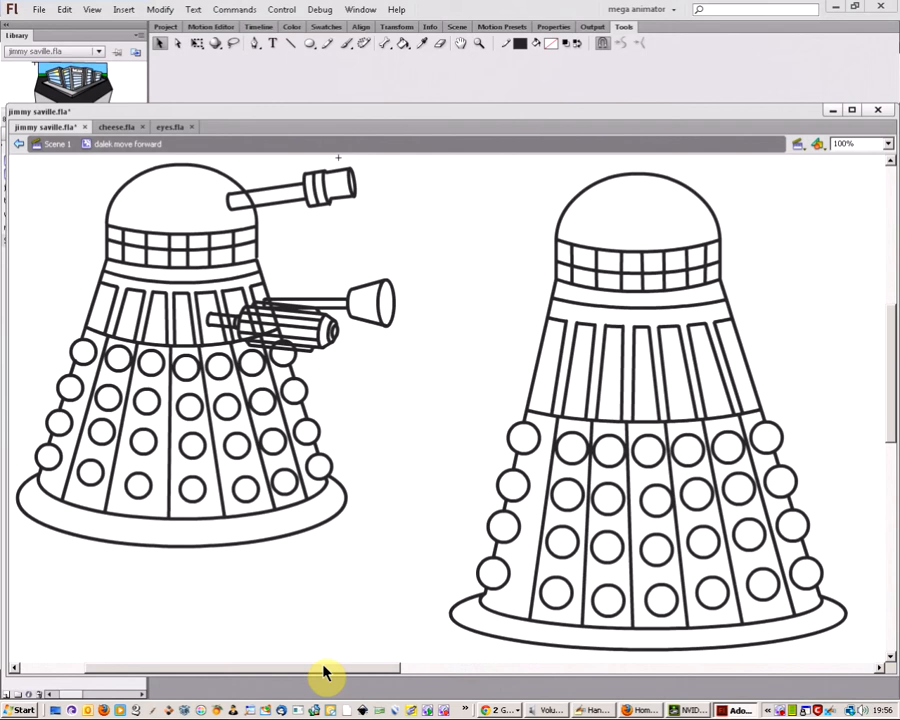
Draw a small circle, a tall narrow ellipse and a smaller narrow ellipse in the empty space beside the new Dalek's head
left_click_drag(323, 670, 394, 677)
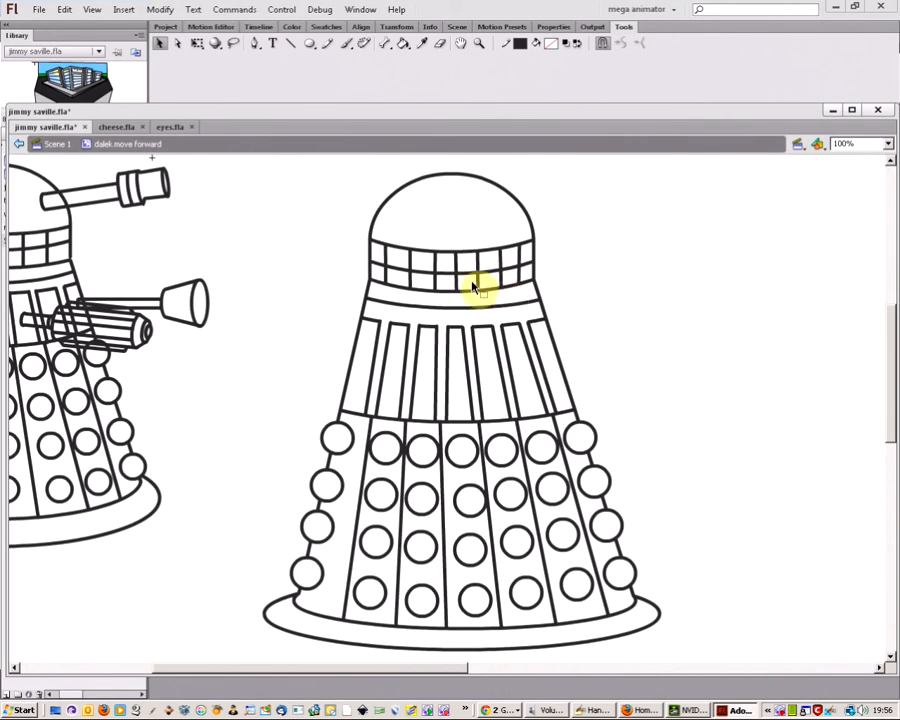
left_click(310, 45)
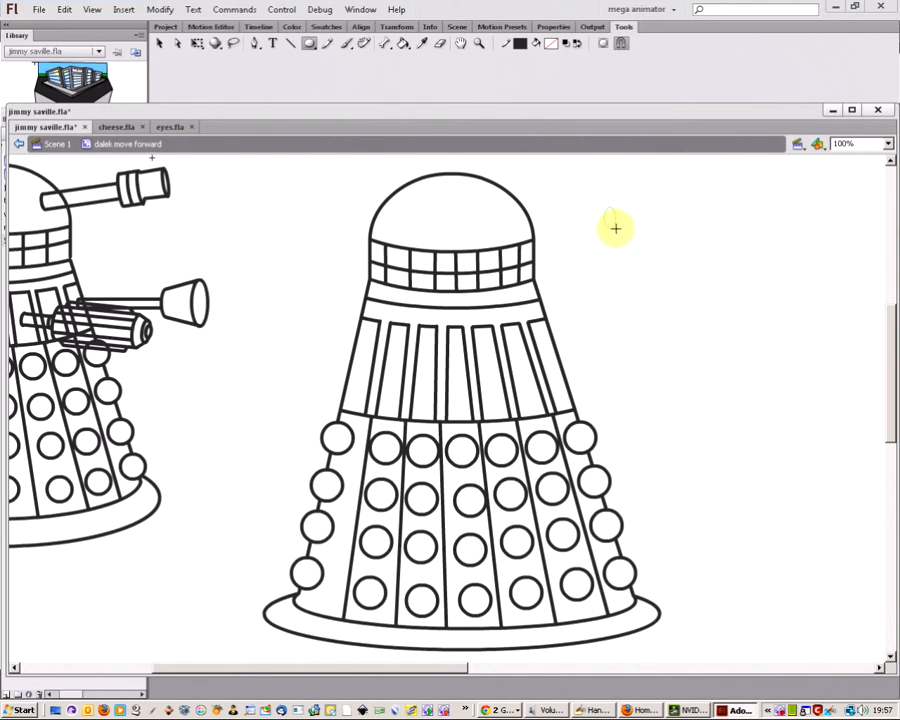
left_click_drag(617, 228, 621, 224)
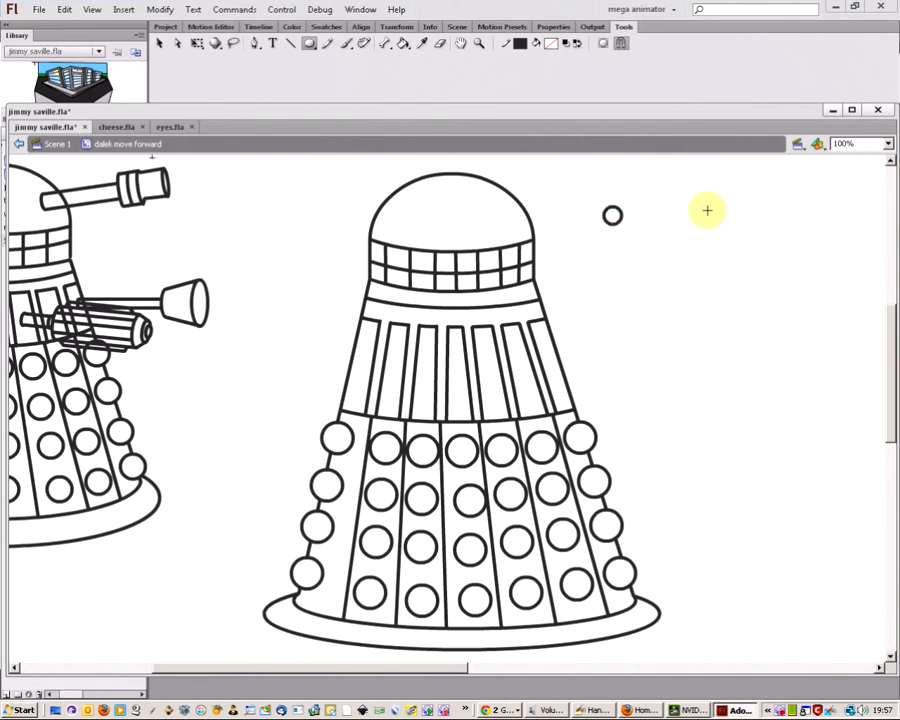
left_click_drag(696, 193, 703, 228)
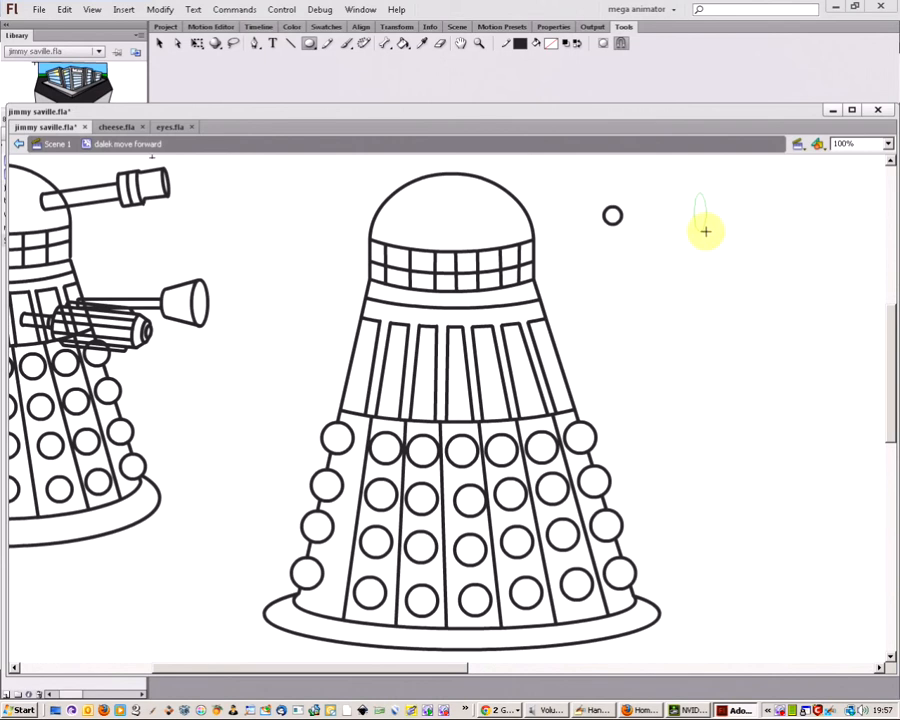
left_click_drag(705, 233, 706, 234)
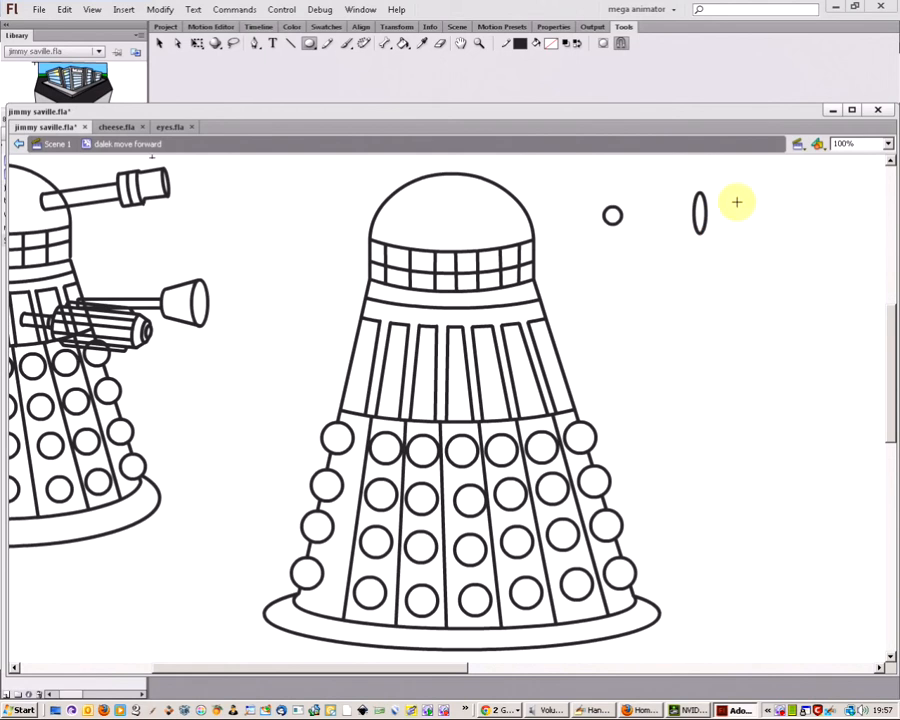
left_click_drag(736, 201, 740, 222)
Copy the tall narrow ellipse and place two overlapping copies beside it, between it and the smaller ellipse
left_click(162, 44)
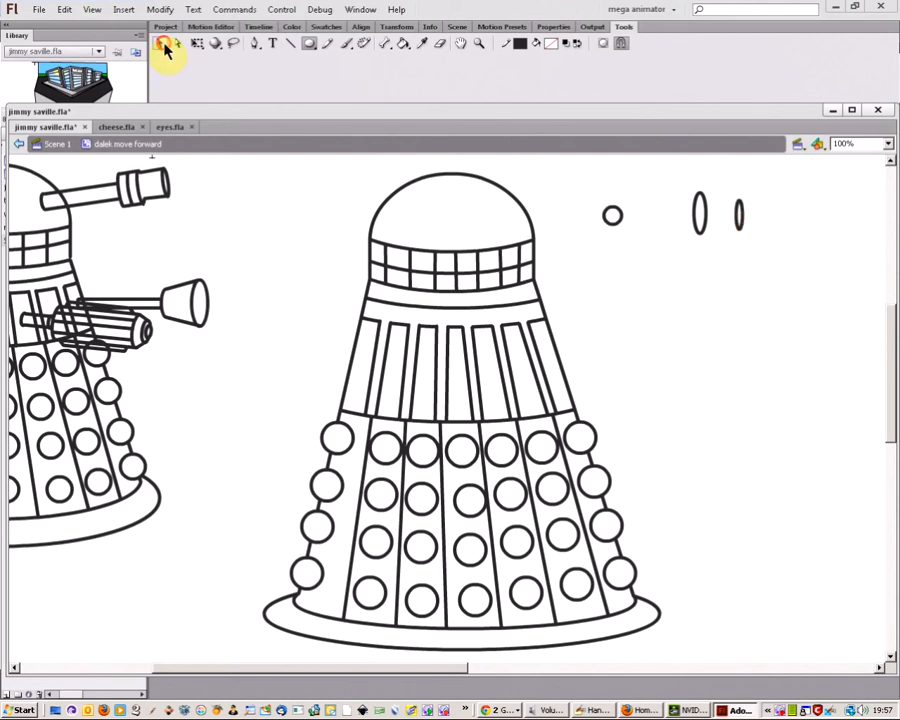
left_click(697, 215)
key("ctrl+c")
key("ctrl+v")
left_click(452, 402)
left_click_drag(452, 404, 711, 210)
key("ctrl+v")
left_click(456, 414)
left_click_drag(456, 414, 731, 224)
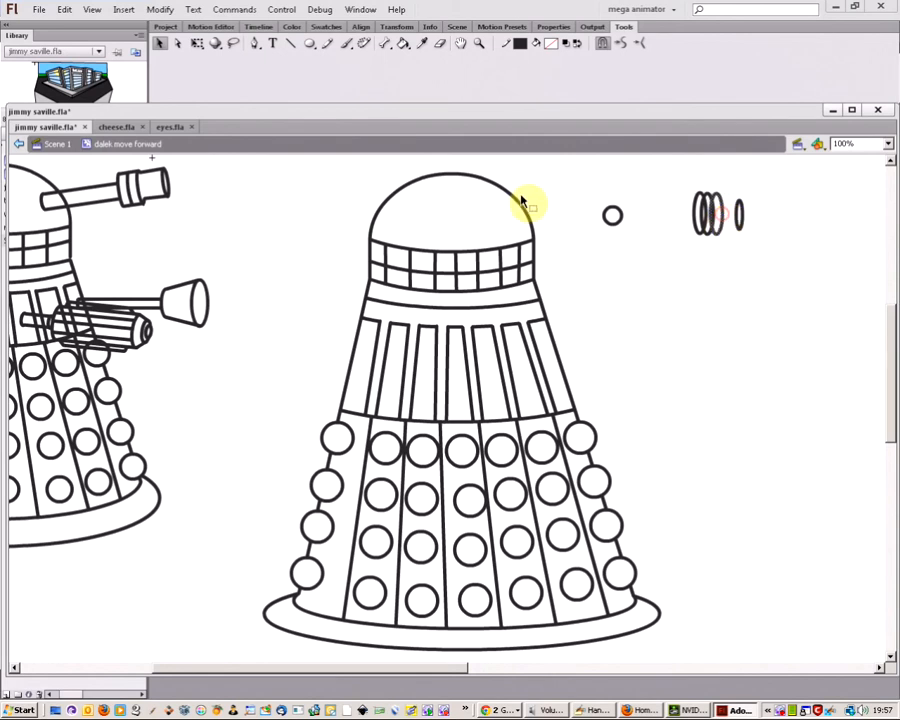
Connect the small circle to the first tall ellipse with two parallel straight lines to form the eyestalk's shaft
left_click(293, 44)
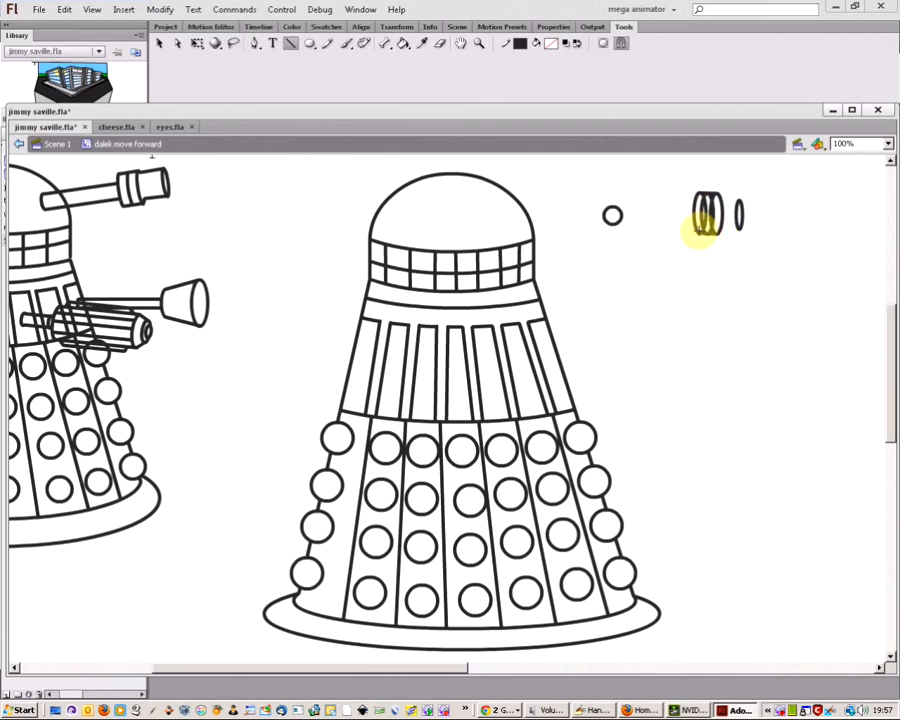
left_click_drag(612, 218, 694, 221)
left_click_drag(612, 210, 698, 208)
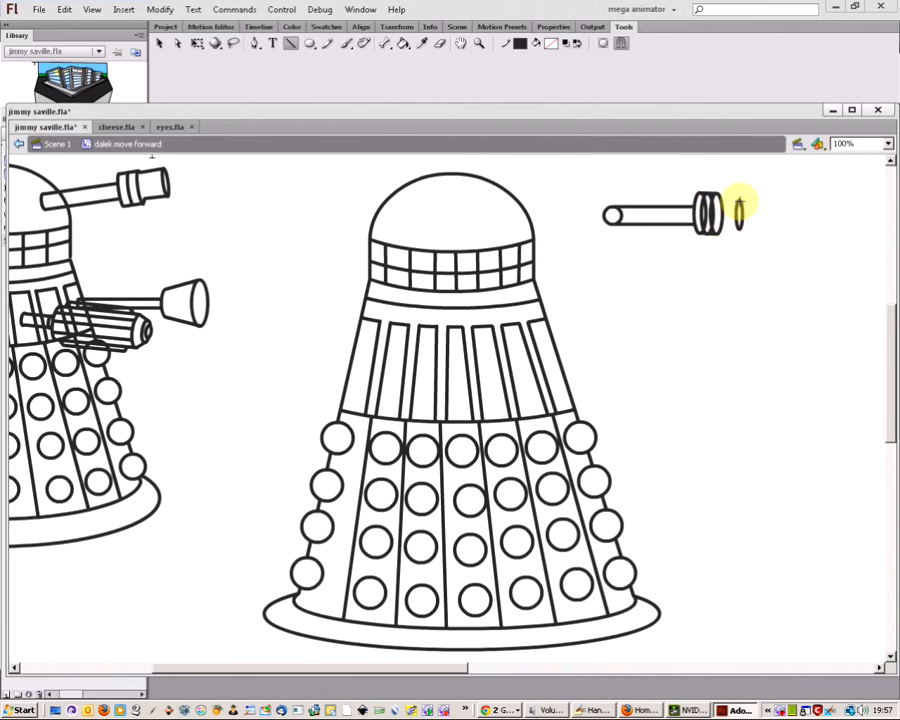
Delete the circle's inner arc inside the shaft and the overlapping inner arcs of the tall ellipses
left_click(161, 43)
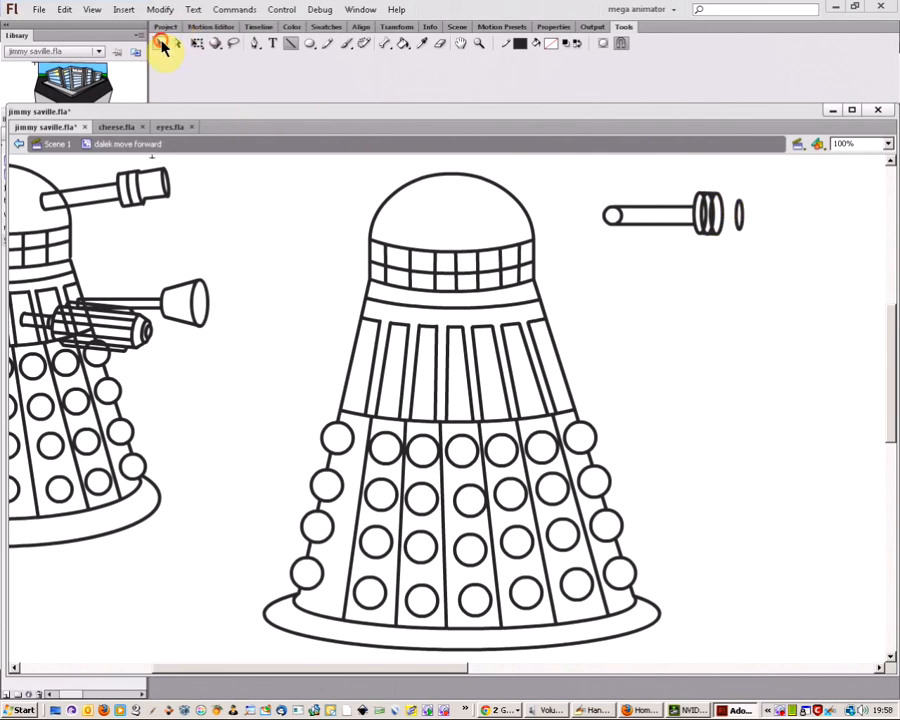
key("Delete")
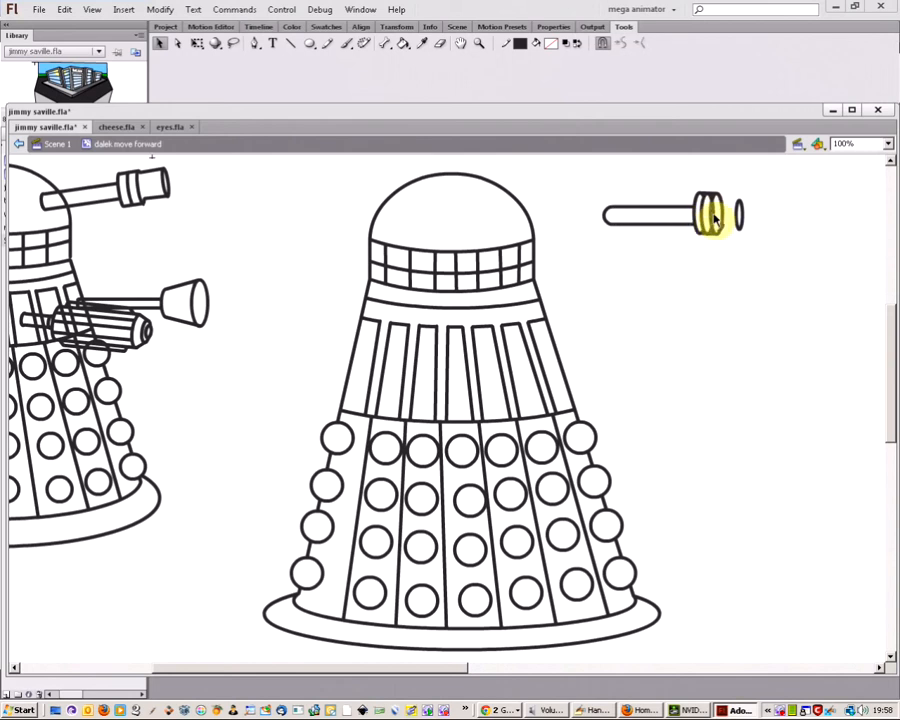
left_click(715, 216)
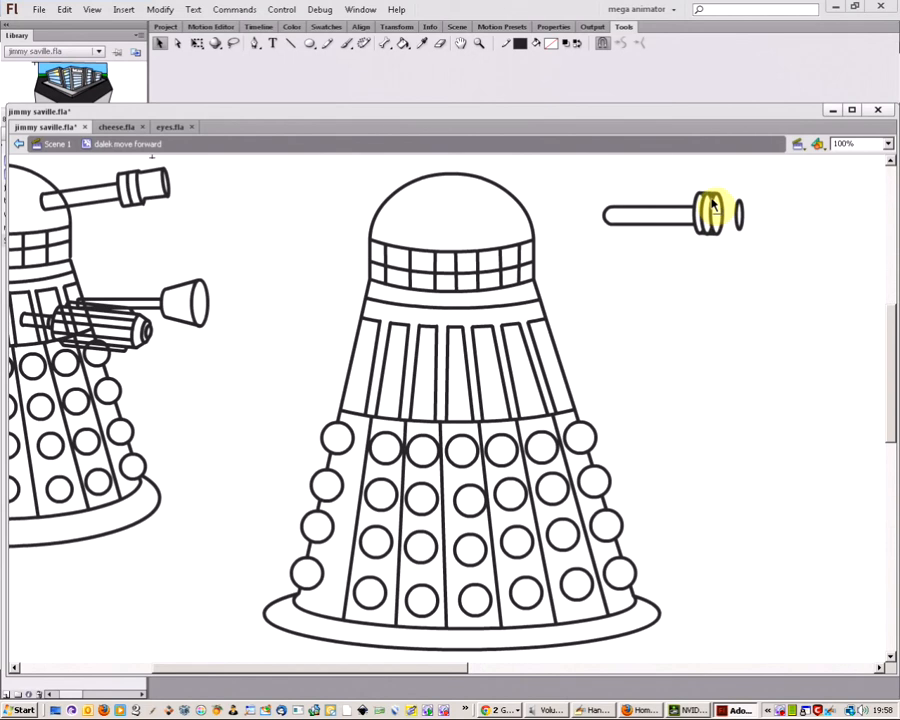
left_click(709, 198)
left_click(715, 203)
key("Delete")
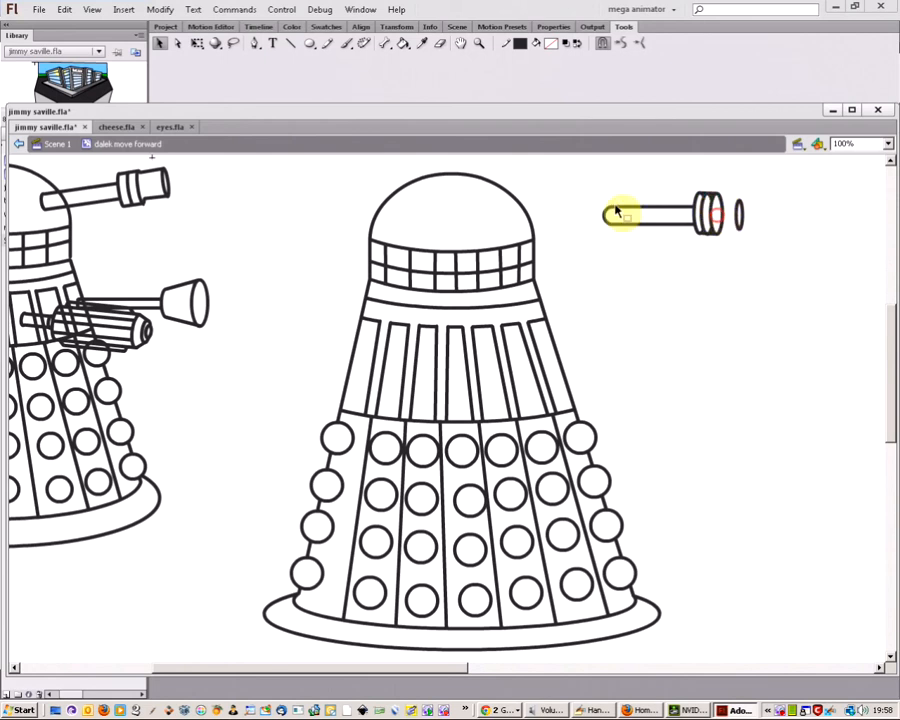
Delete leftover arc fragments where the eyestalk's overlapping rings meet
left_click(477, 45)
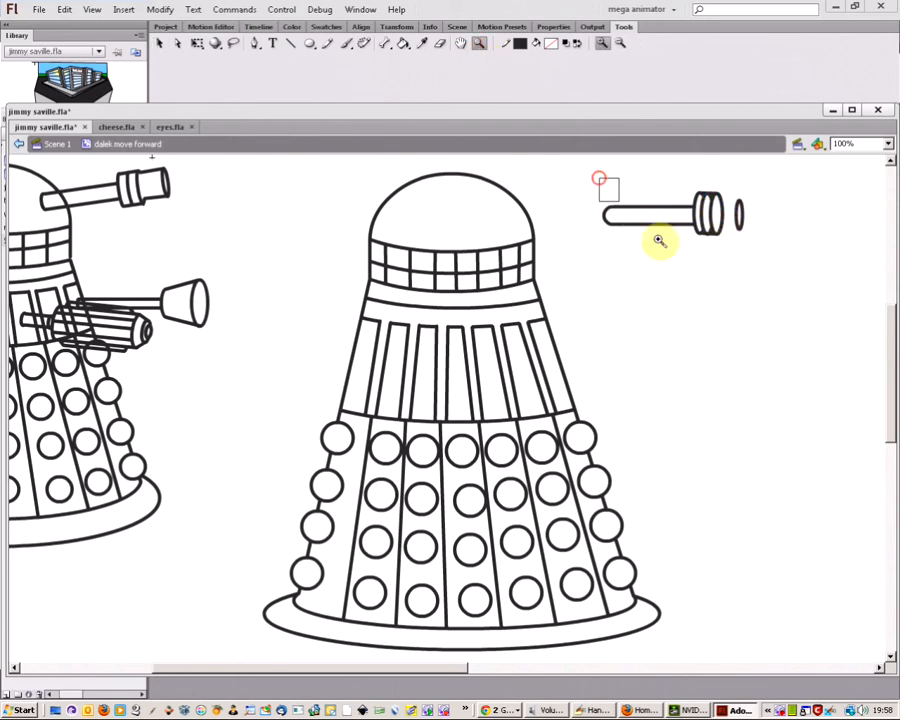
left_click_drag(596, 180, 770, 266)
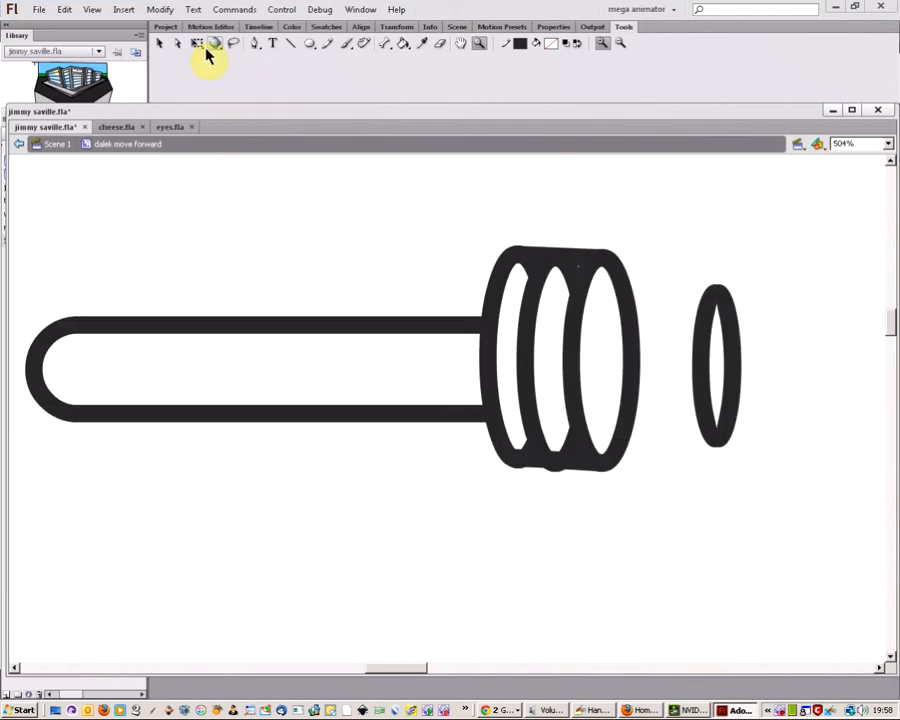
left_click(159, 44)
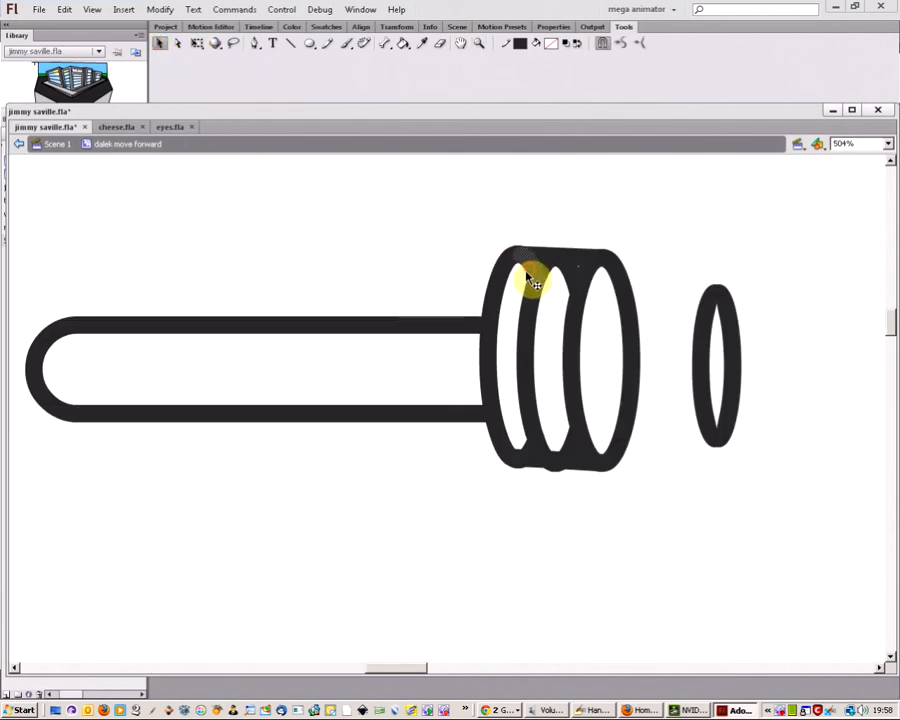
left_click(567, 265)
left_click(557, 298)
left_click(571, 272)
left_click(602, 293)
left_click(571, 273)
left_click(605, 311)
key("Delete")
Delete the remaining arcs of the middle ring, leaving the eyestalk collar as a plain cylinder
left_click(537, 293)
left_click_drag(534, 295, 533, 298)
left_click(591, 308)
left_click(572, 284)
left_click(593, 372)
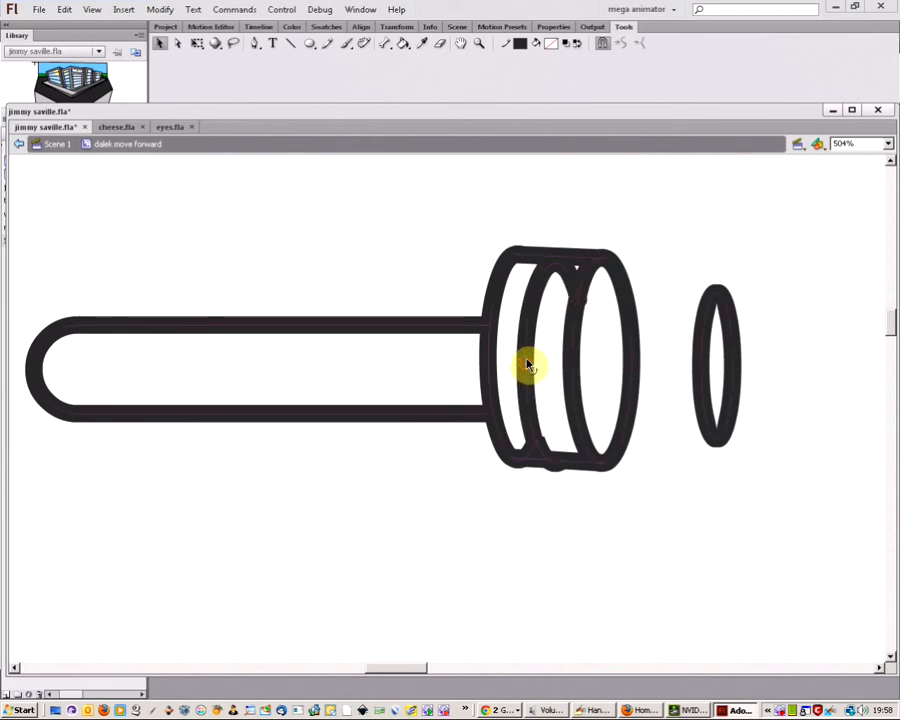
left_click(530, 374)
key("Delete")
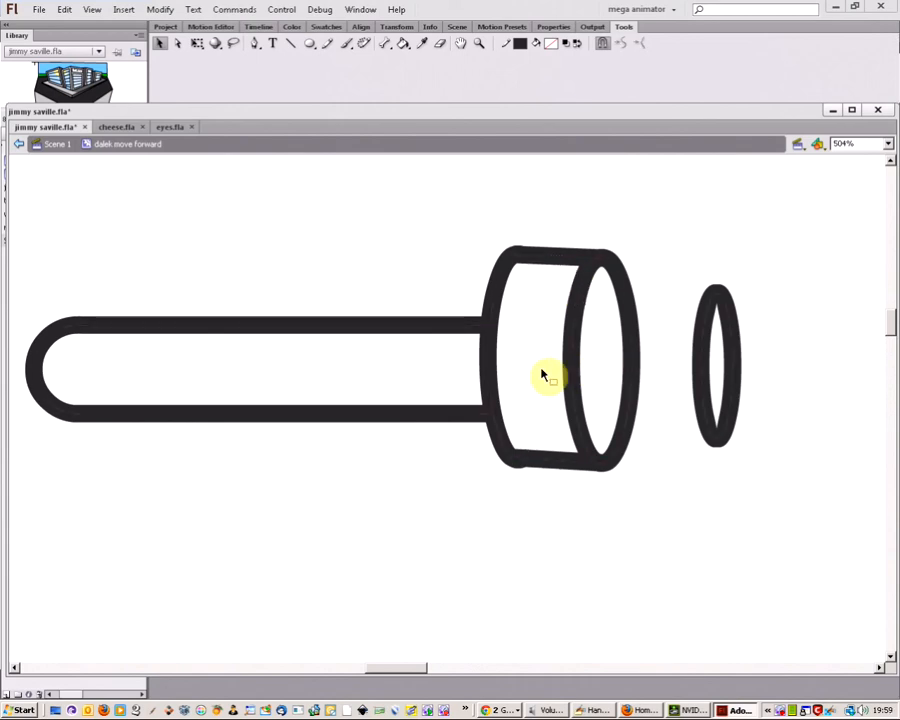
Duplicate the end ring's inner arc and place the copy across the middle of the eyestalk collar
left_click(574, 357)
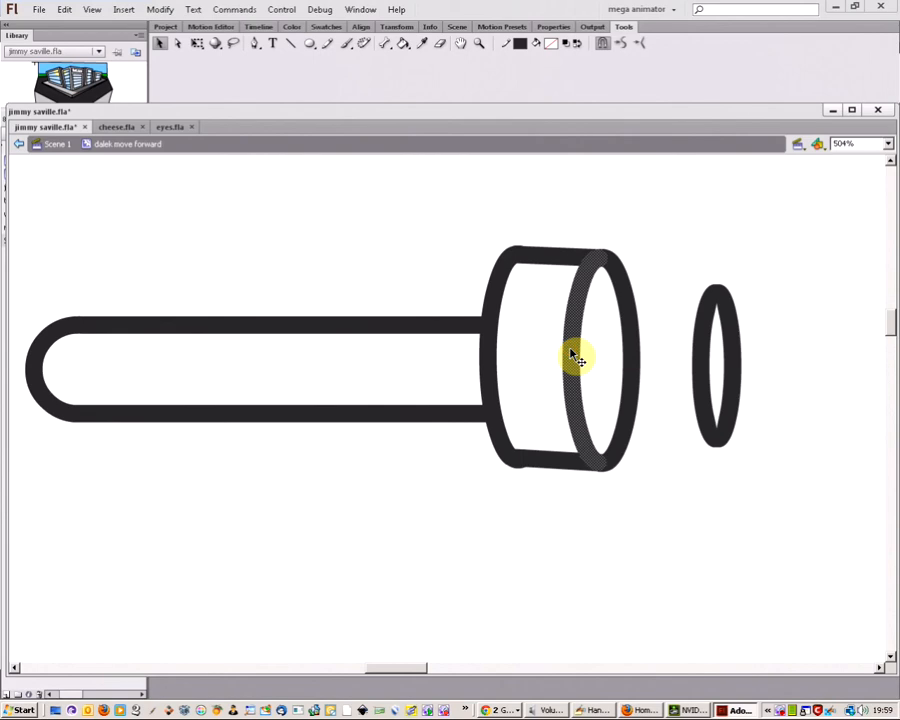
mouse_move(576, 357)
left_mouse_down()
mouse_move(542, 346)
mouse_move(446, 398)
mouse_move(535, 347)
left_mouse_up()
left_click(400, 295)
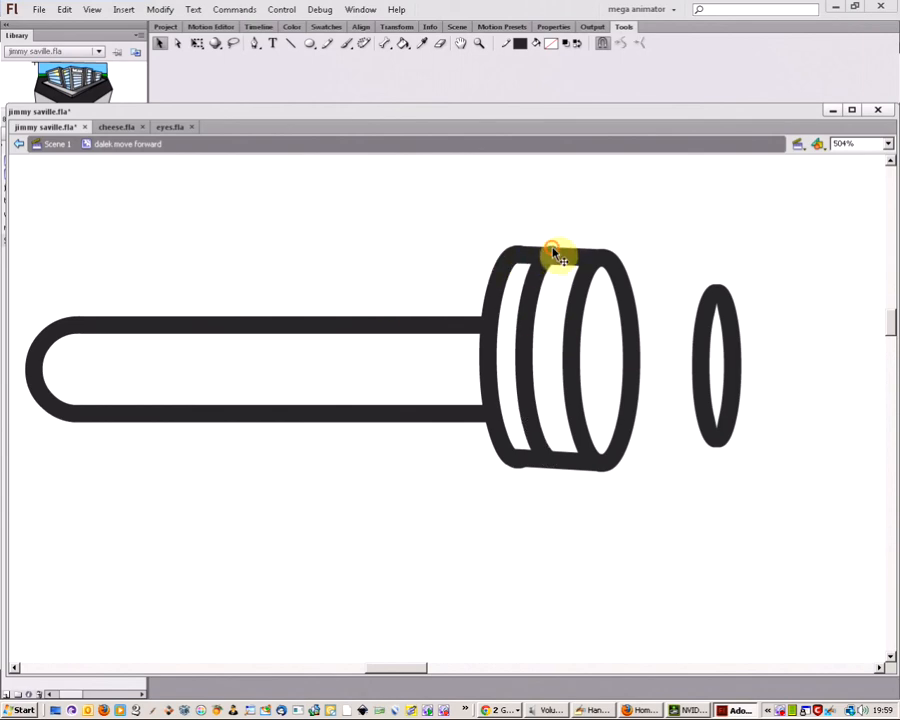
Duplicate the small ellipse into the collar's end ring and join both ellipses with an upper and a lower line
left_click(710, 354)
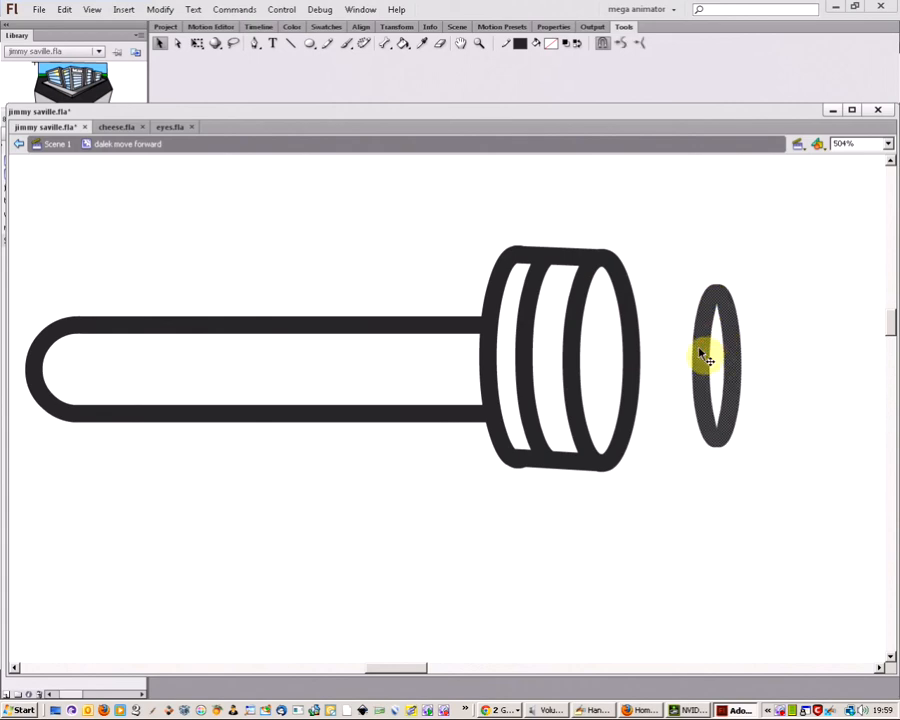
left_click_drag(706, 358, 605, 342, "alt")
left_click(653, 225)
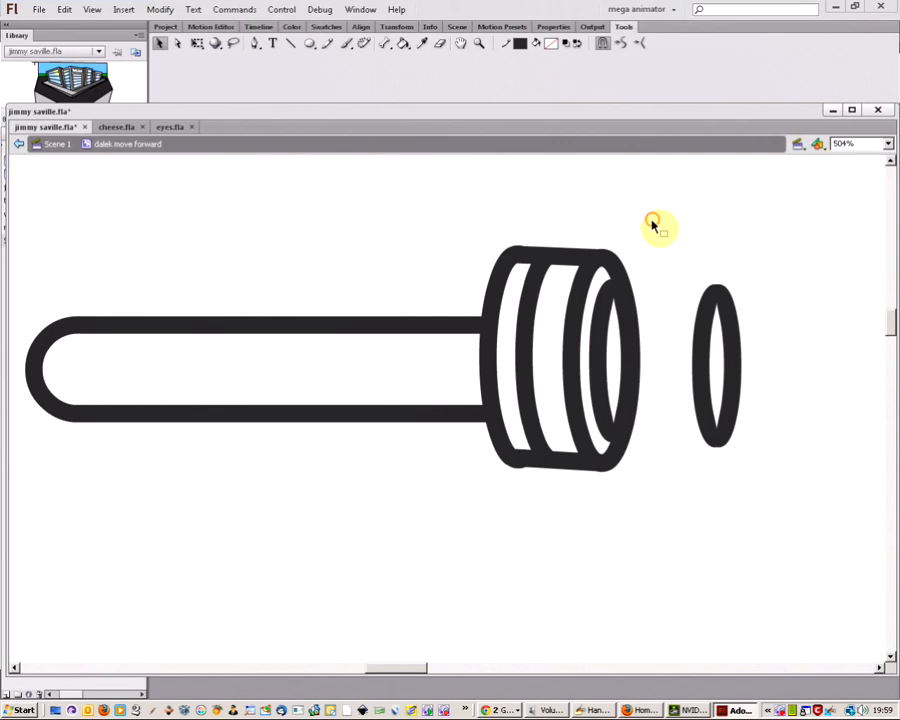
left_click(289, 44)
left_click_drag(605, 291, 727, 288)
left_click_drag(612, 431, 715, 431)
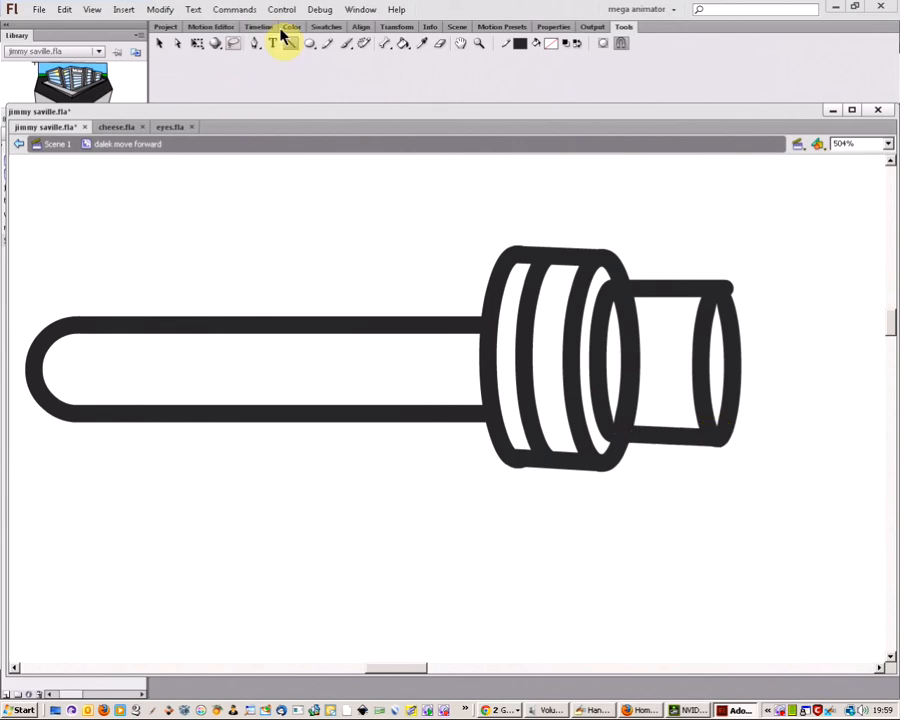
Align the lens barrel's upper line with the end ellipse and delete the ring arcs overlapping the barrel
left_click(160, 44)
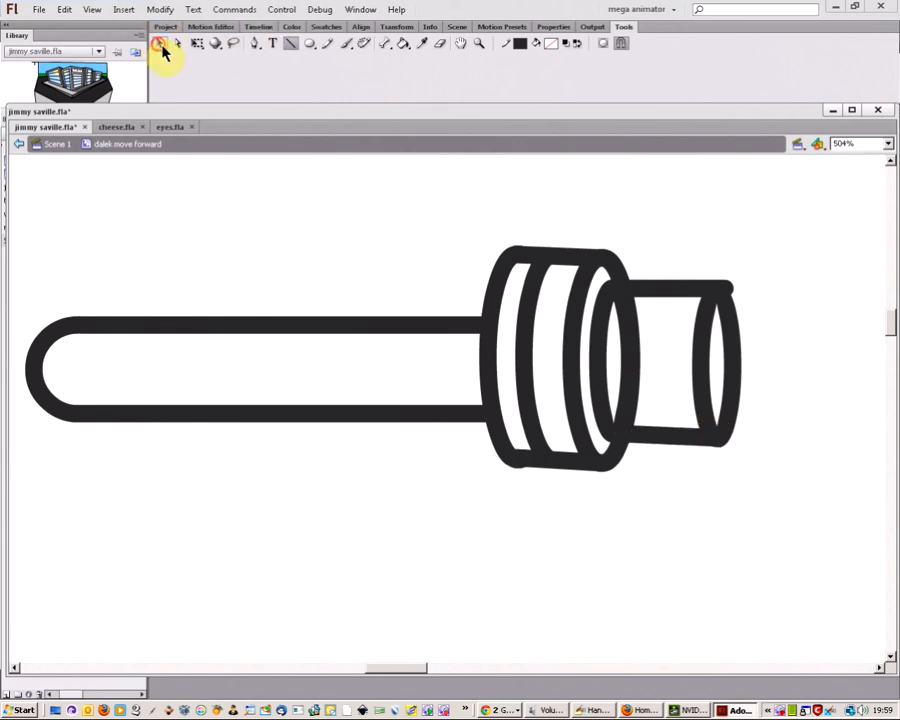
left_click(731, 292)
left_click(731, 298)
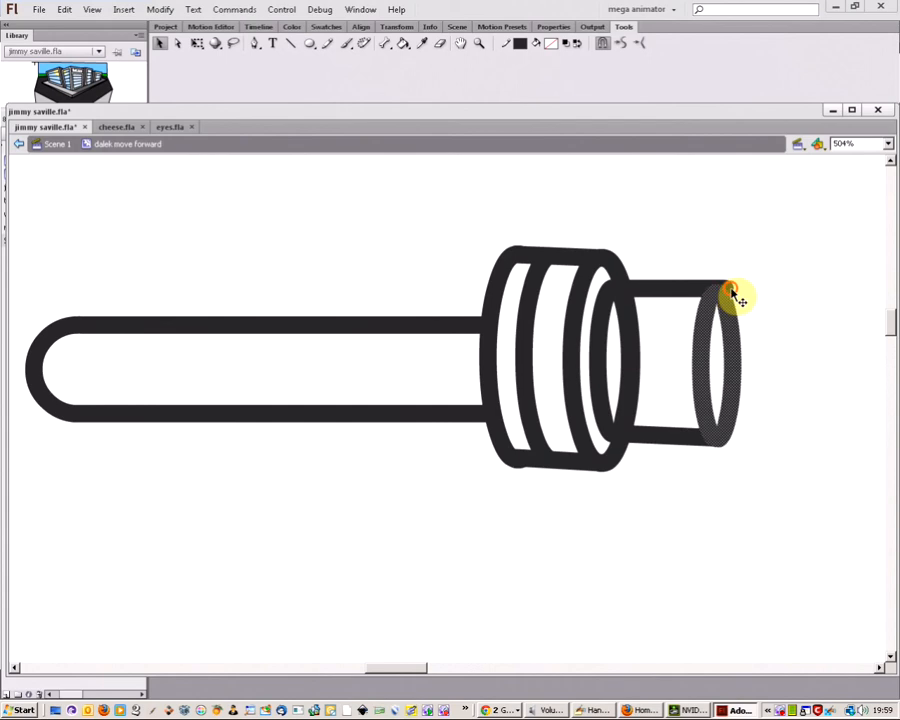
left_click(728, 290)
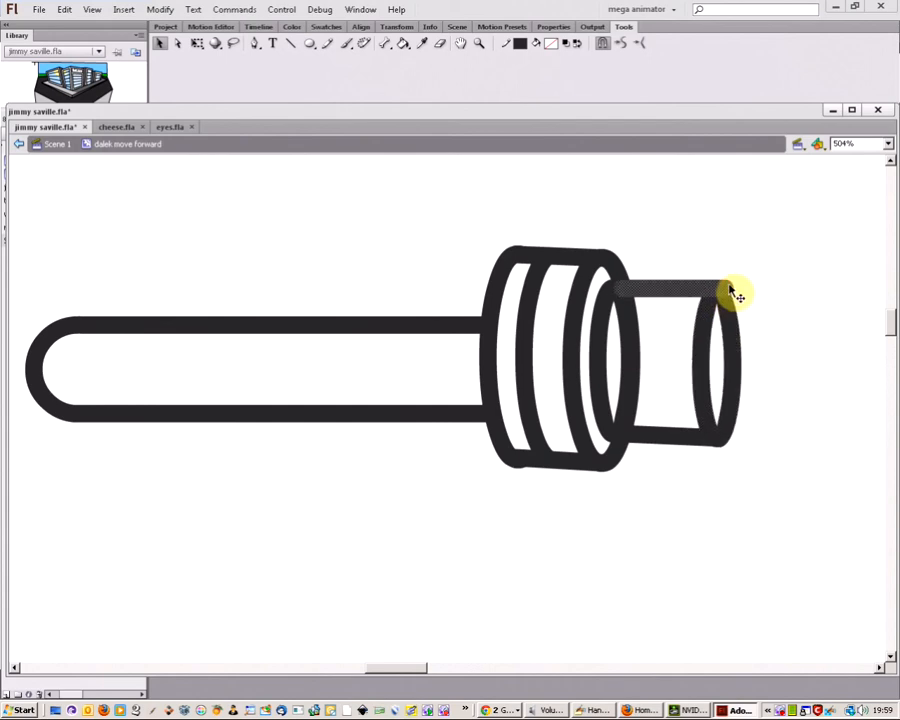
left_click(728, 299)
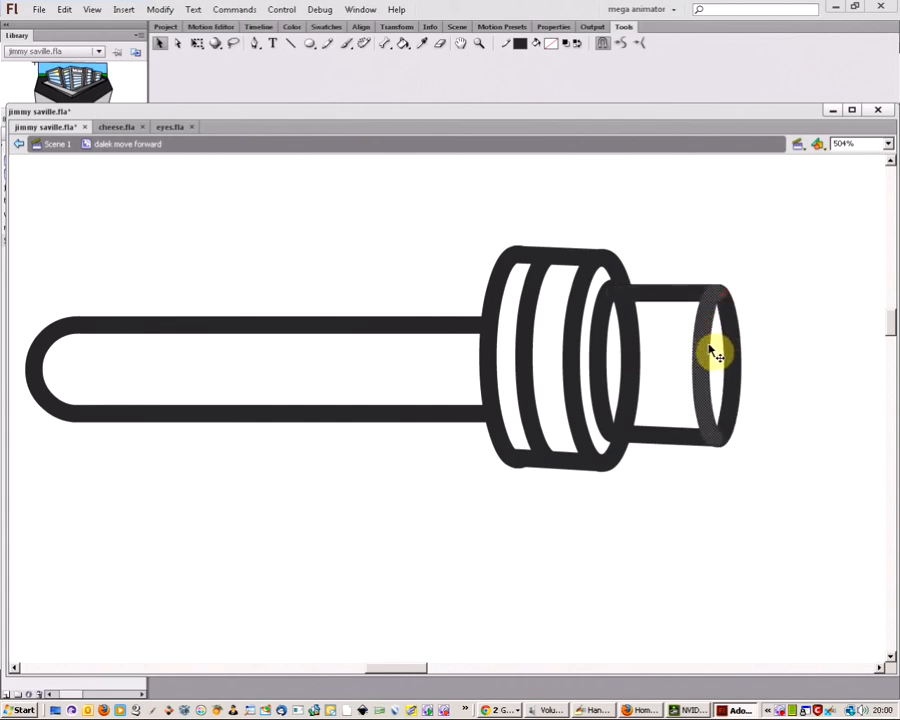
left_click(627, 343)
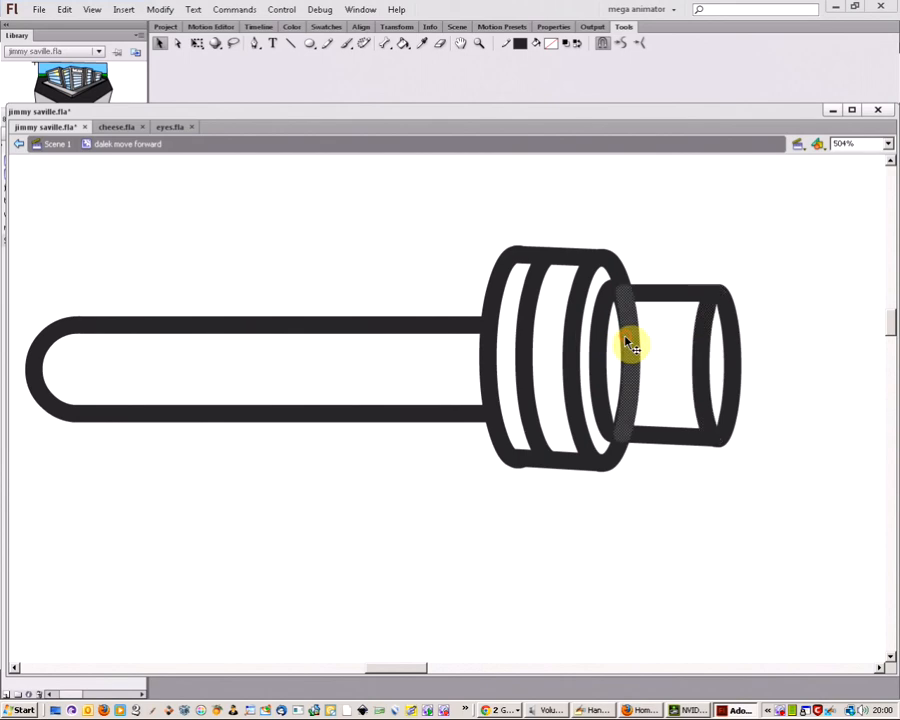
key("Delete")
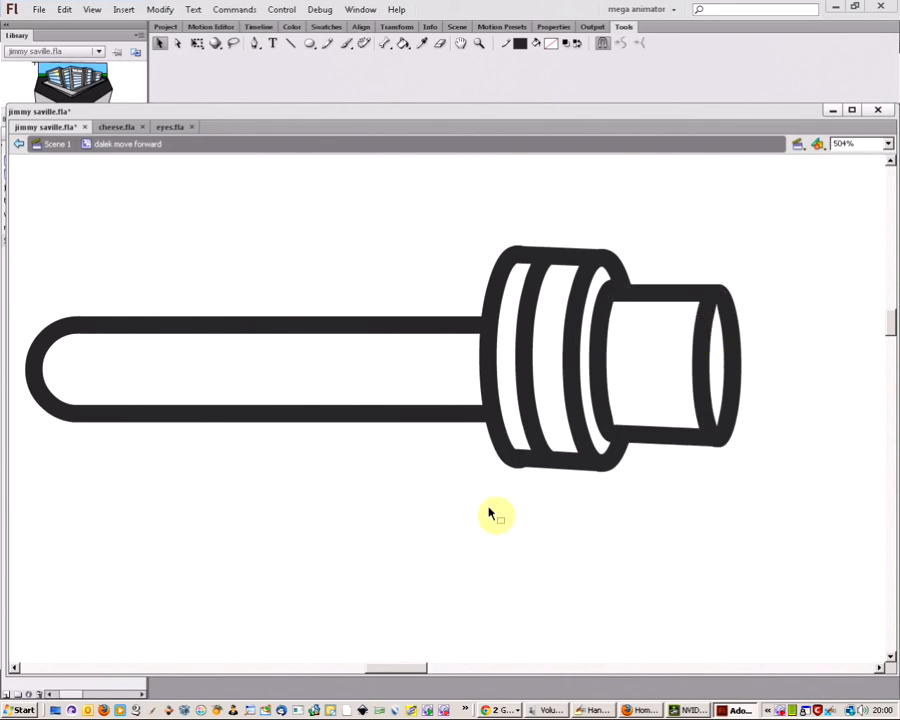
Draw a small circle, a narrow ellipse and a larger tall ellipse in a row below the eyestalk for the plunger arm
key("ctrl+1")
key("o")
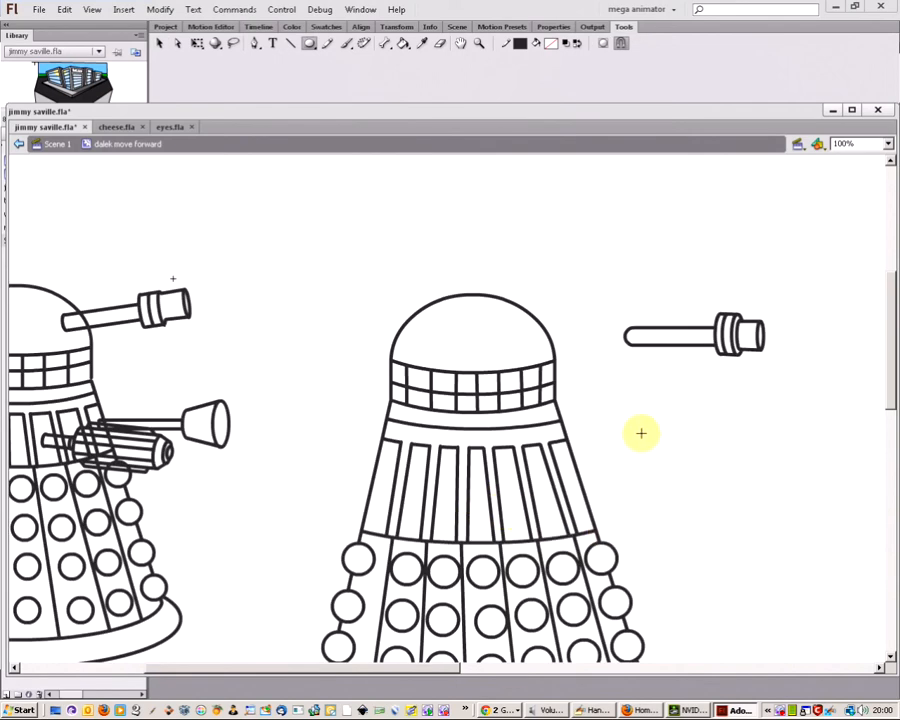
left_click_drag(626, 433, 639, 445)
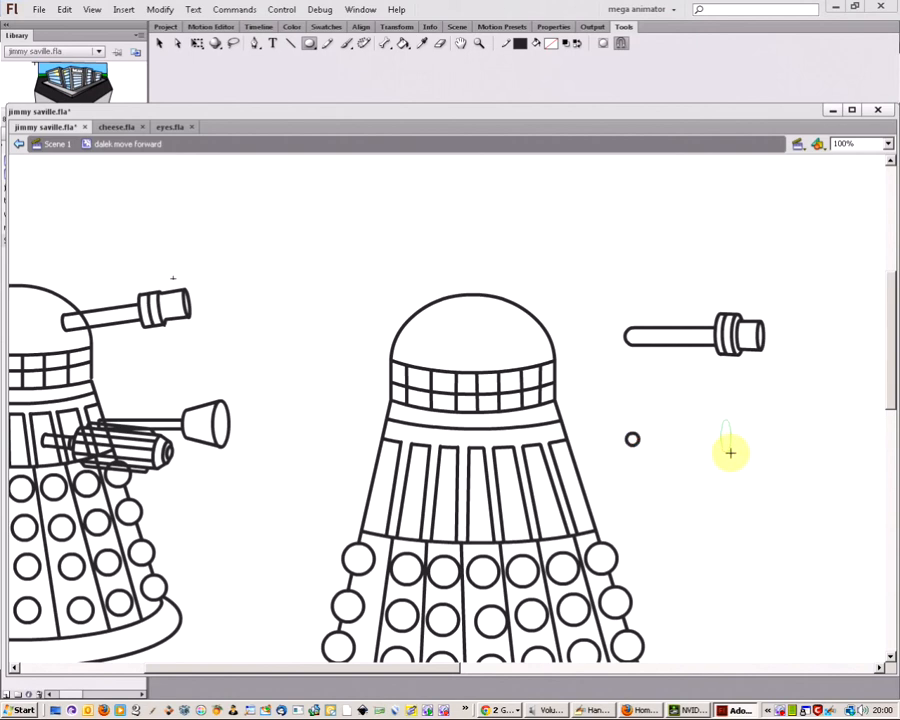
left_click_drag(730, 453, 731, 453)
left_click_drag(750, 401, 775, 467)
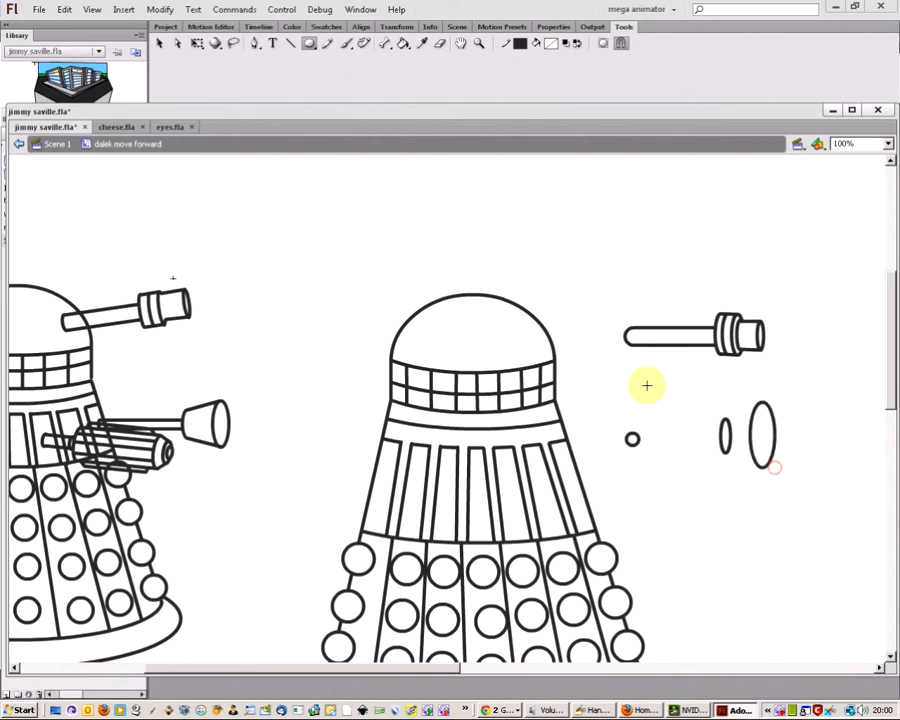
Connect the two ellipses with slanted lines to form the plunger cup, and join the circle to it with two rod lines
left_click(290, 43)
left_click_drag(727, 417, 763, 398)
left_click_drag(726, 452, 757, 465)
left_click_drag(632, 440, 720, 442)
left_click_drag(634, 436, 721, 436)
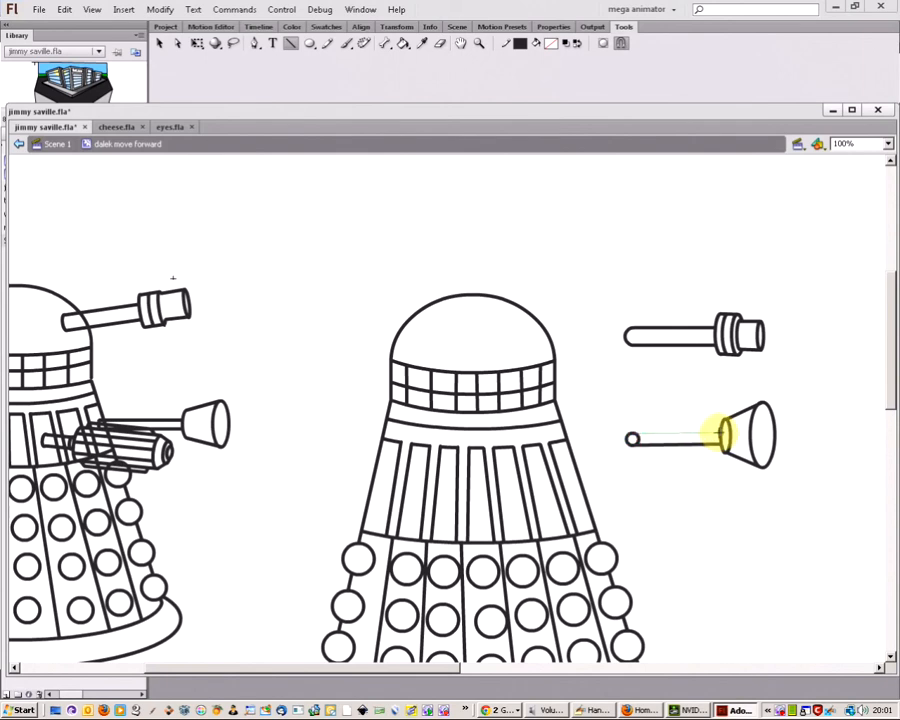
left_click_drag(721, 434, 721, 435)
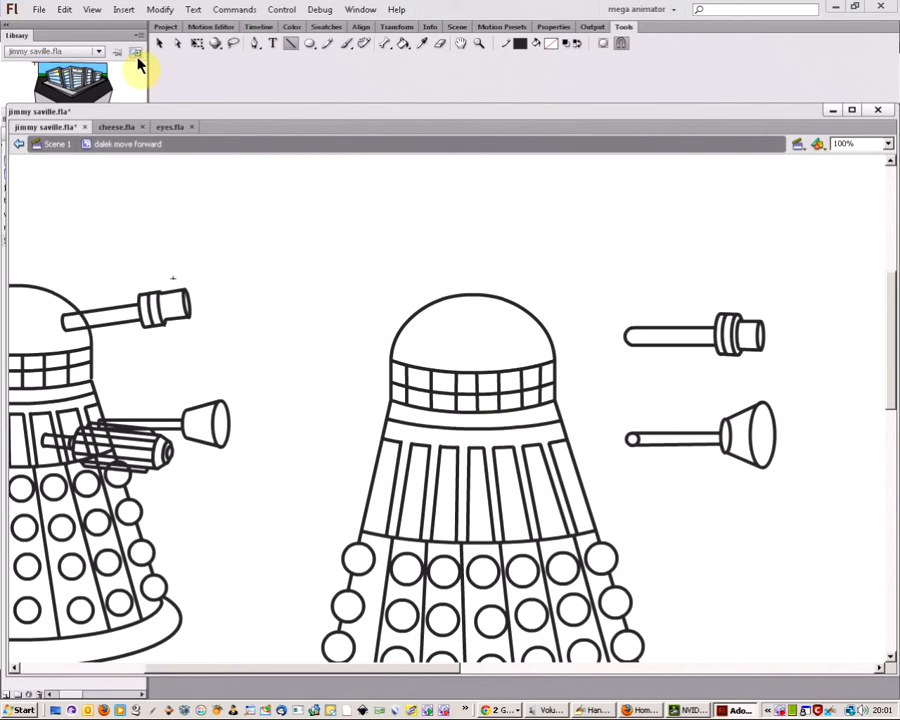
Delete the circle's inner arc inside the plunger rod and the small ellipse's inner arc inside the cup
left_click(160, 43)
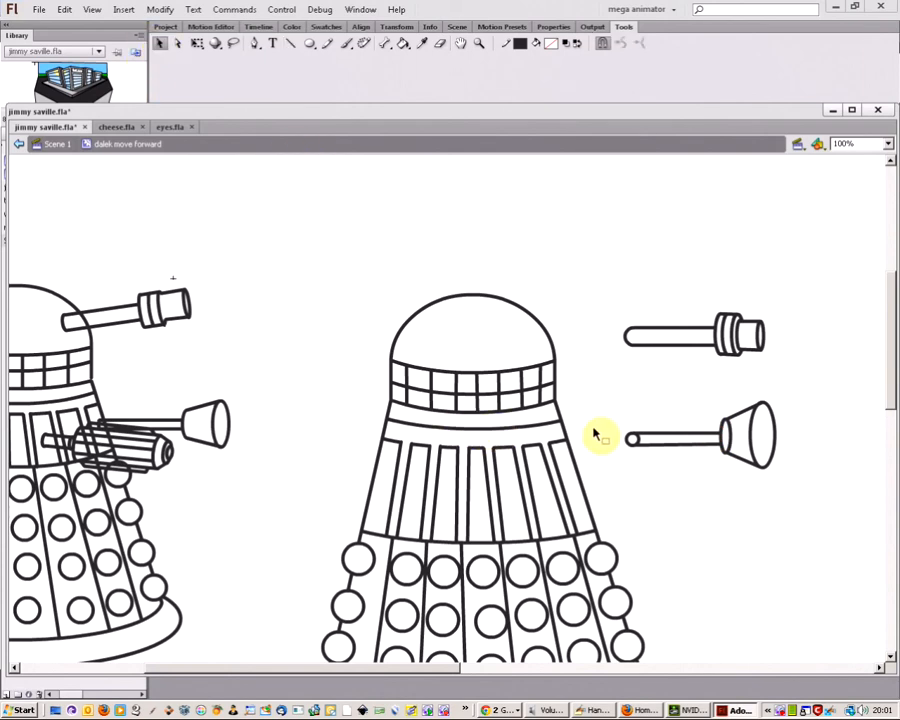
left_click(638, 438)
key("Delete")
left_click(730, 435)
key("Delete")
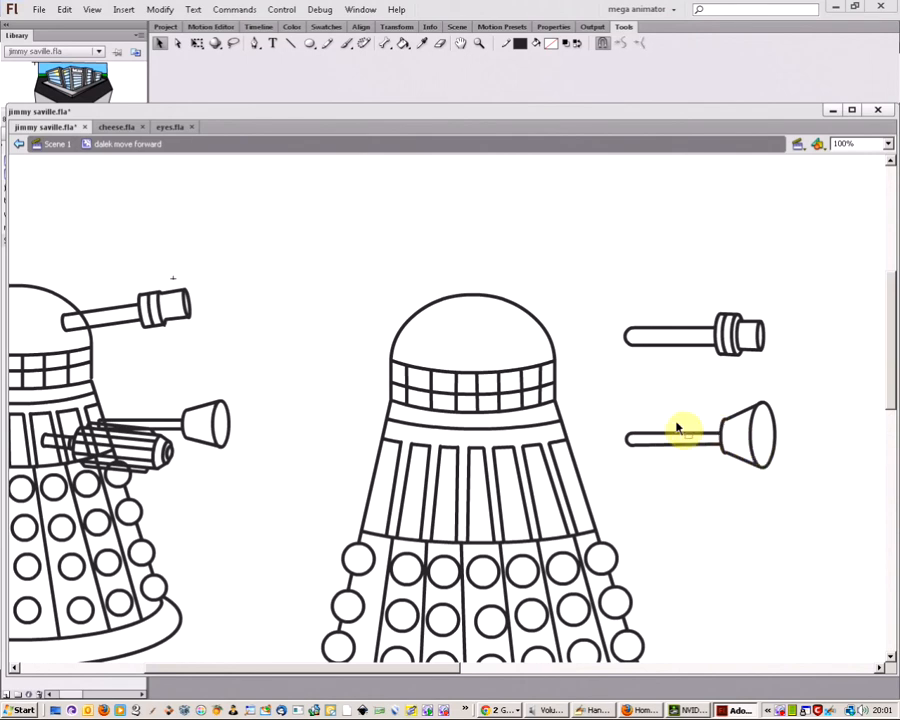
Draw two nested small ellipses below the plunger for the gun's nozzle, with a taller narrow ellipse beside them
left_click_drag(890, 381, 890, 410)
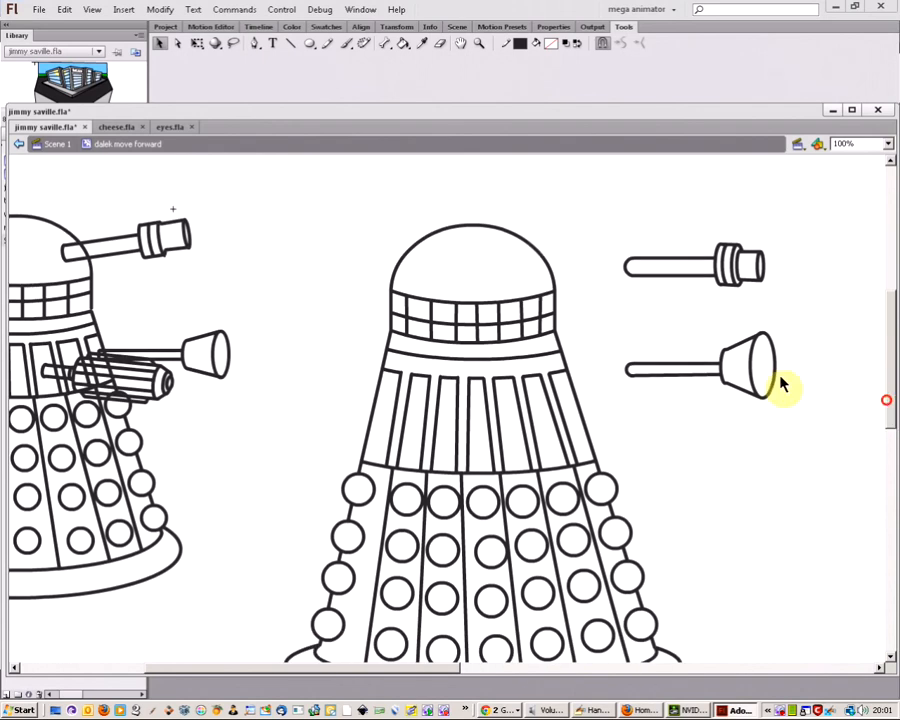
left_click(309, 45)
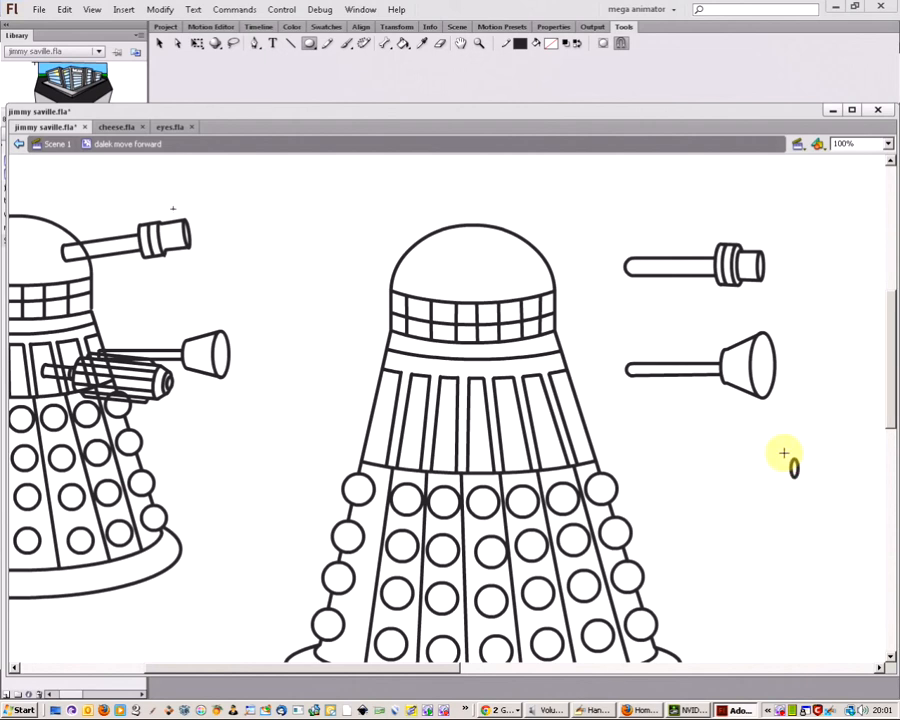
mouse_move(785, 450)
left_mouse_down()
mouse_move(797, 479)
mouse_move(777, 440)
left_mouse_up()
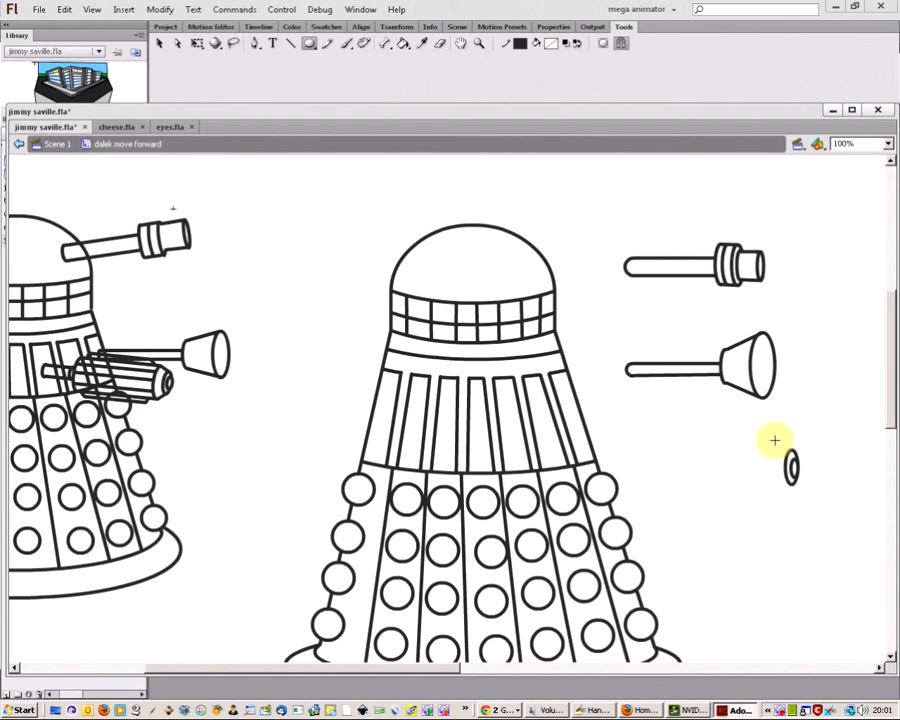
left_click_drag(772, 442, 773, 485)
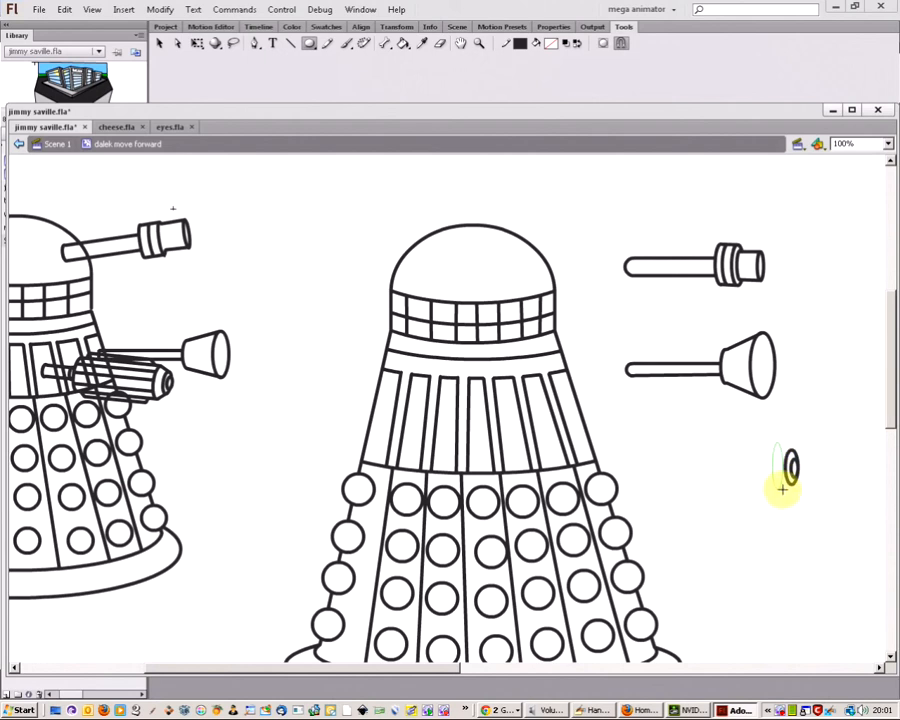
left_click_drag(782, 489, 783, 490)
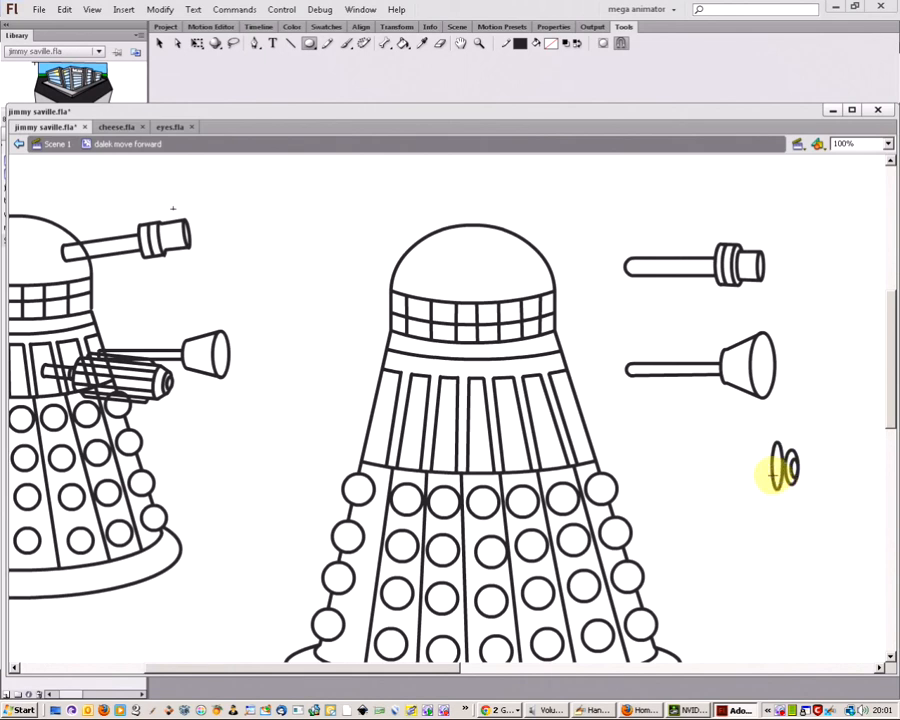
Duplicate the tall narrow ellipse for the gun barrel's rear end and draw a small circle behind it for the rod
left_click(159, 46)
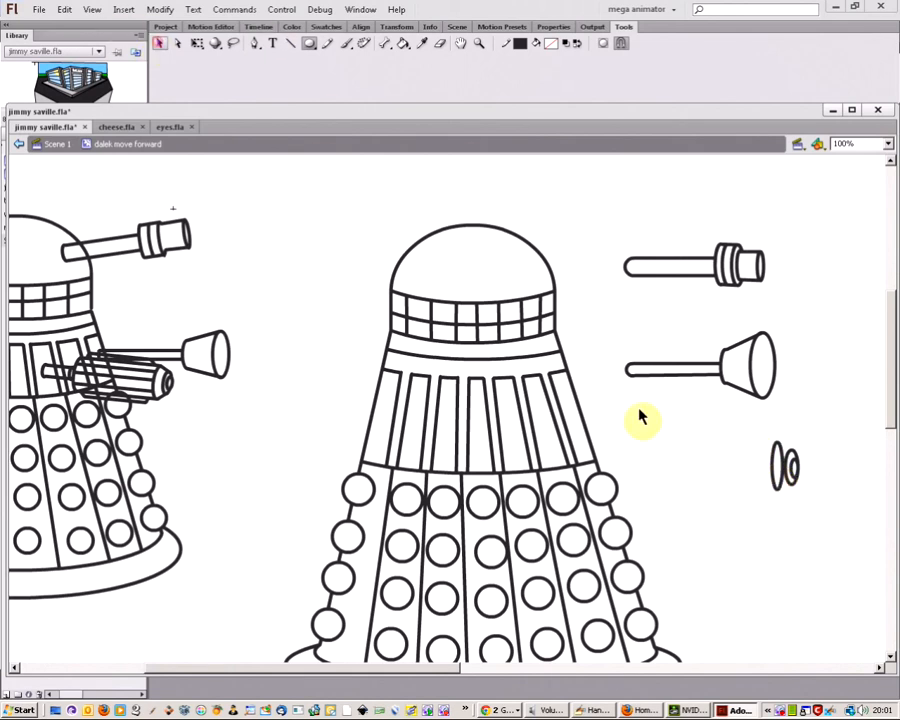
left_click(778, 466)
left_click_drag(778, 470, 708, 461)
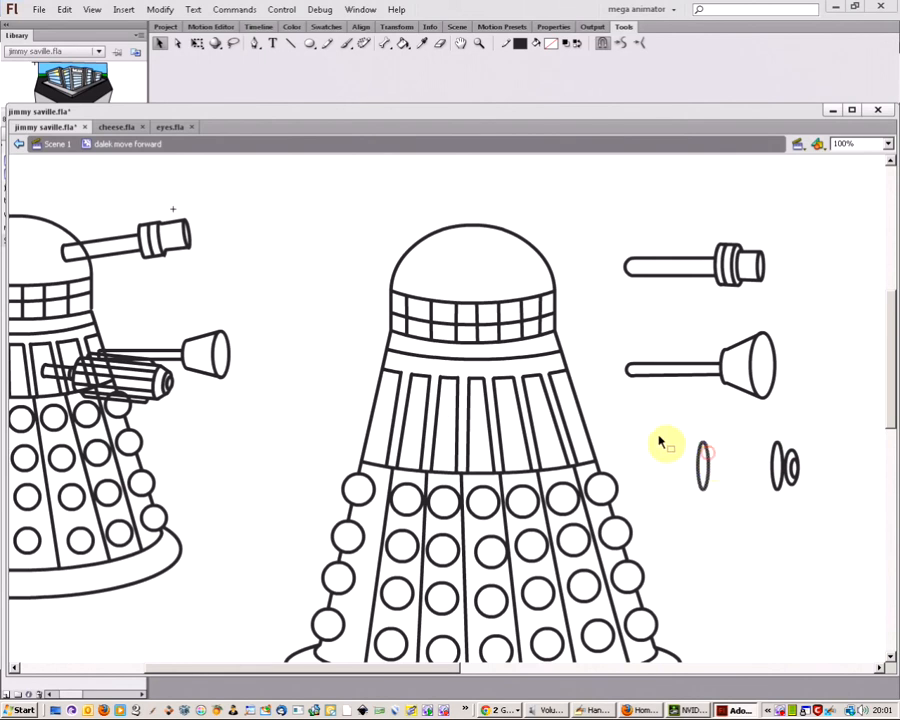
left_click(310, 44)
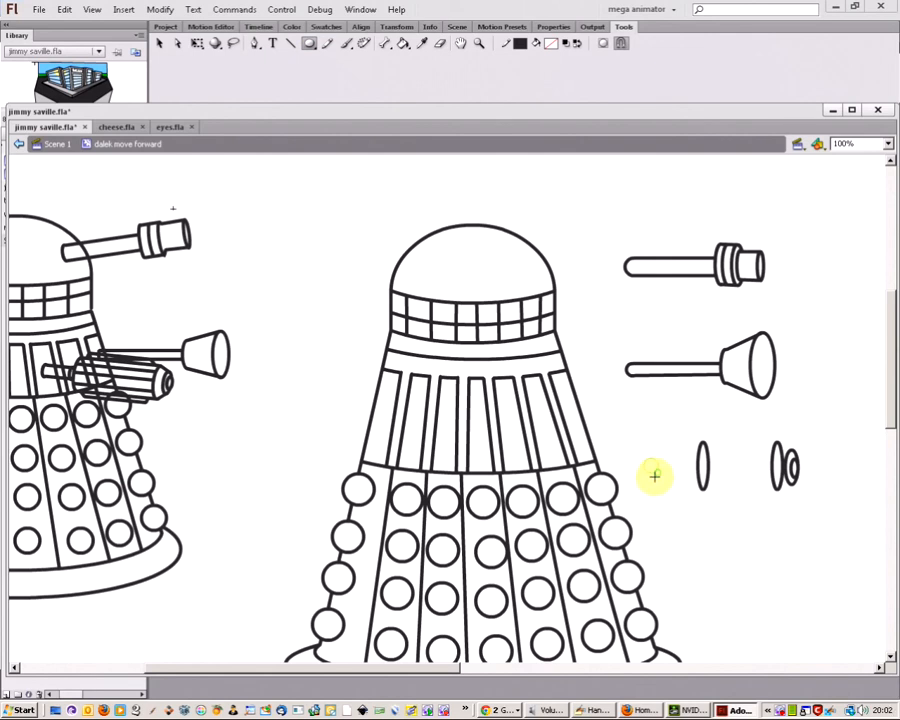
left_click_drag(644, 458, 657, 472)
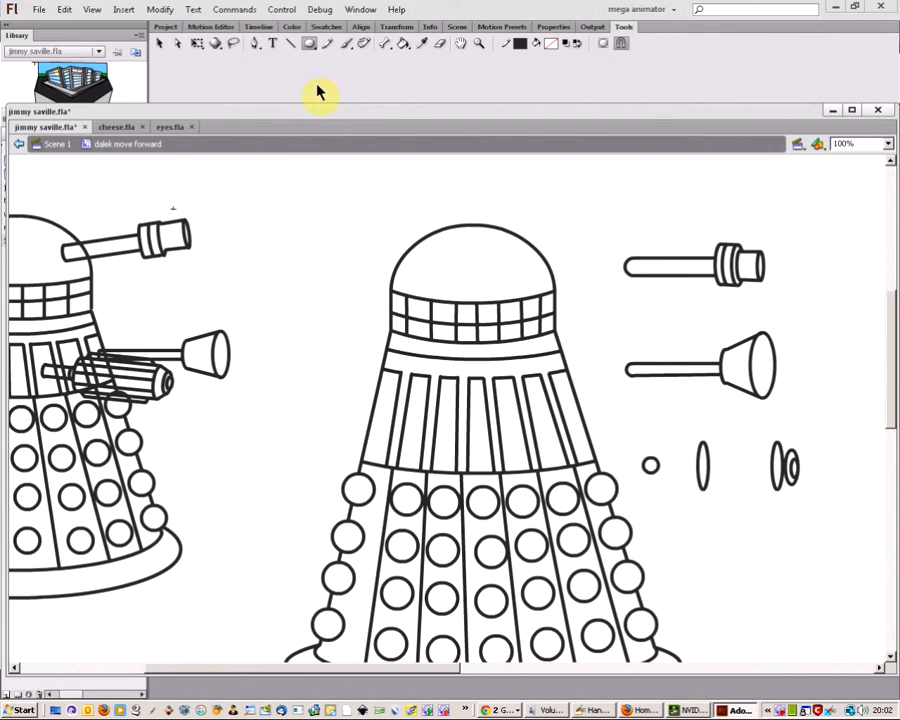
Join the tall ellipse to the nozzle with tapering lines and delete the overlapping inner arcs
left_click(291, 44)
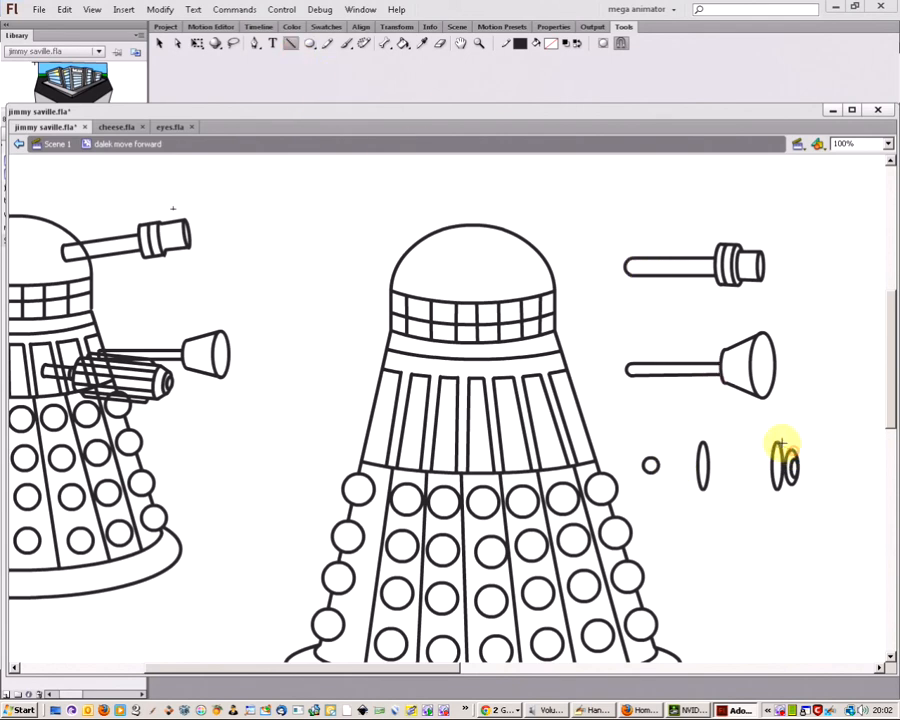
mouse_move(778, 443)
left_mouse_down()
mouse_move(796, 492)
mouse_move(779, 490)
left_mouse_up()
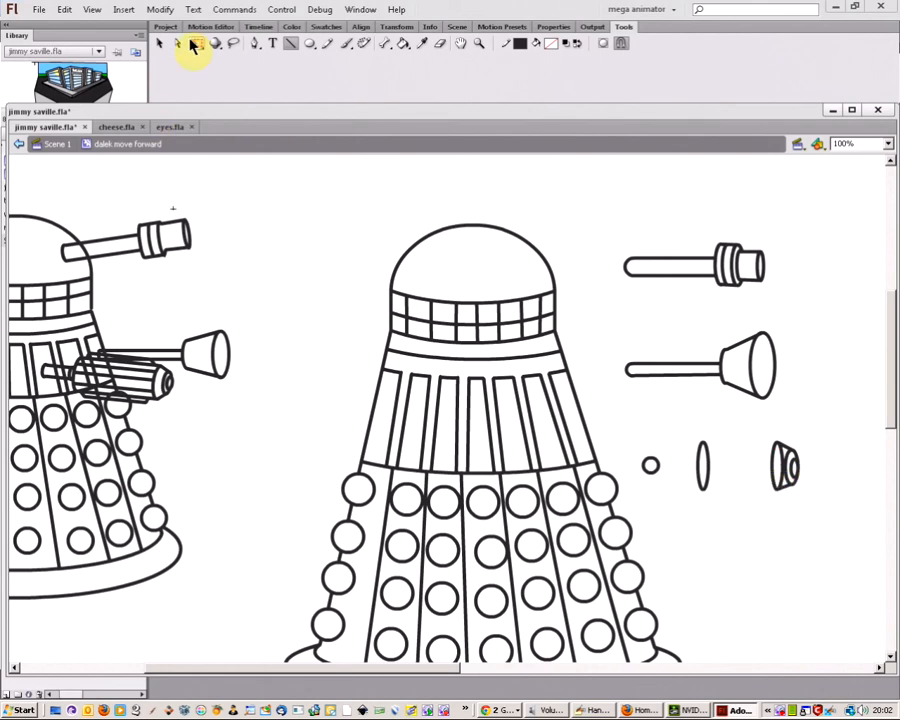
left_click(159, 43)
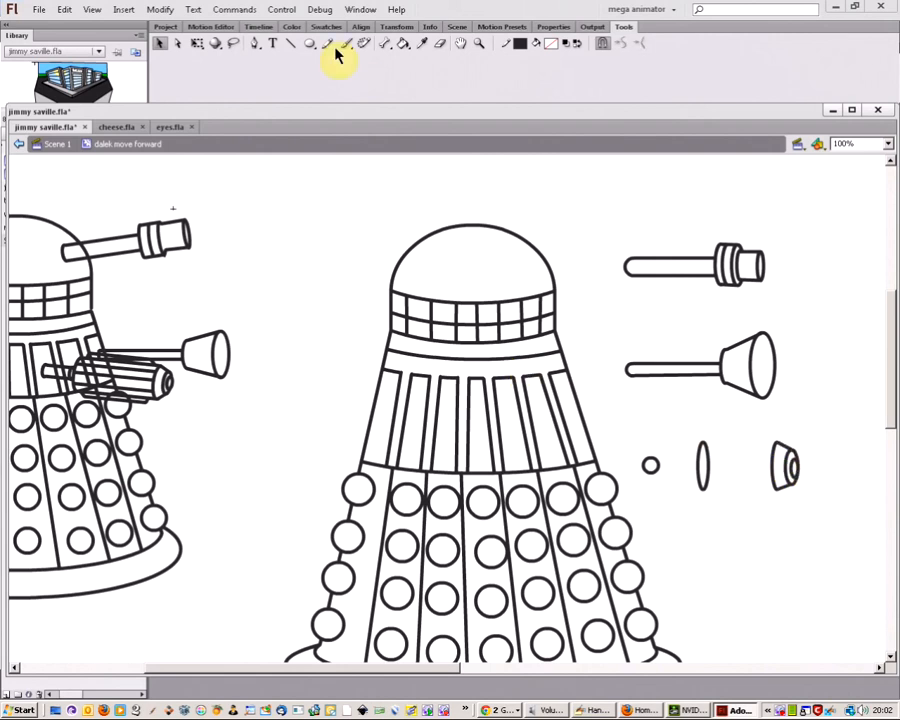
Connect the front and rear ellipses with an upper and a lower line to form the gun barrel
left_click(291, 43)
left_click_drag(773, 443, 703, 442)
left_click_drag(777, 489, 703, 488)
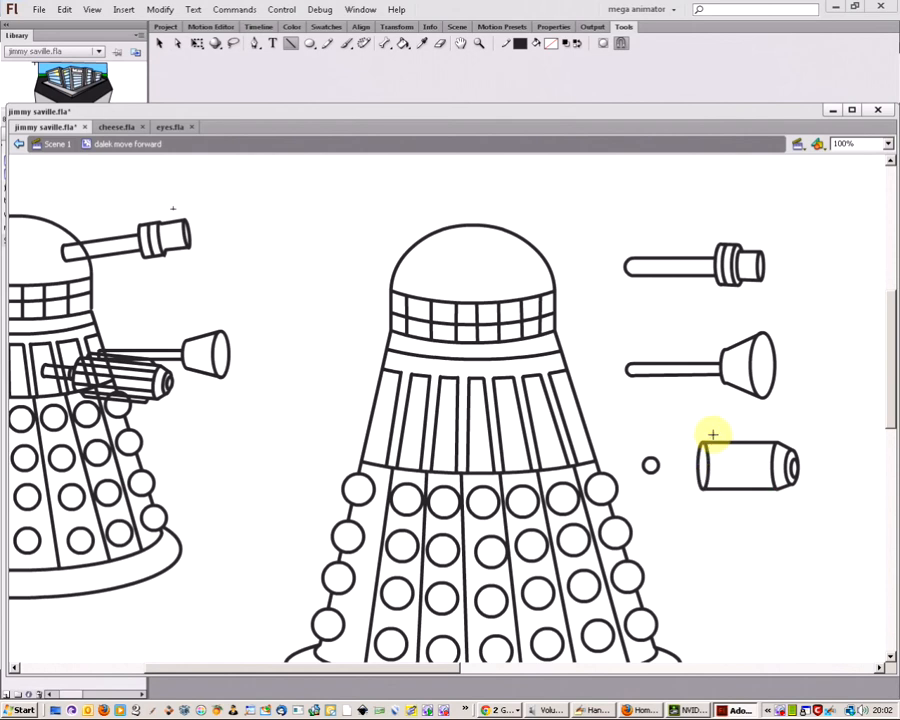
Add outer ribs with angled ends above and below the gun barrel, and draw lengthwise lines across its body
mouse_move(712, 435)
left_mouse_down()
mouse_move(762, 430)
mouse_move(775, 440)
left_mouse_up()
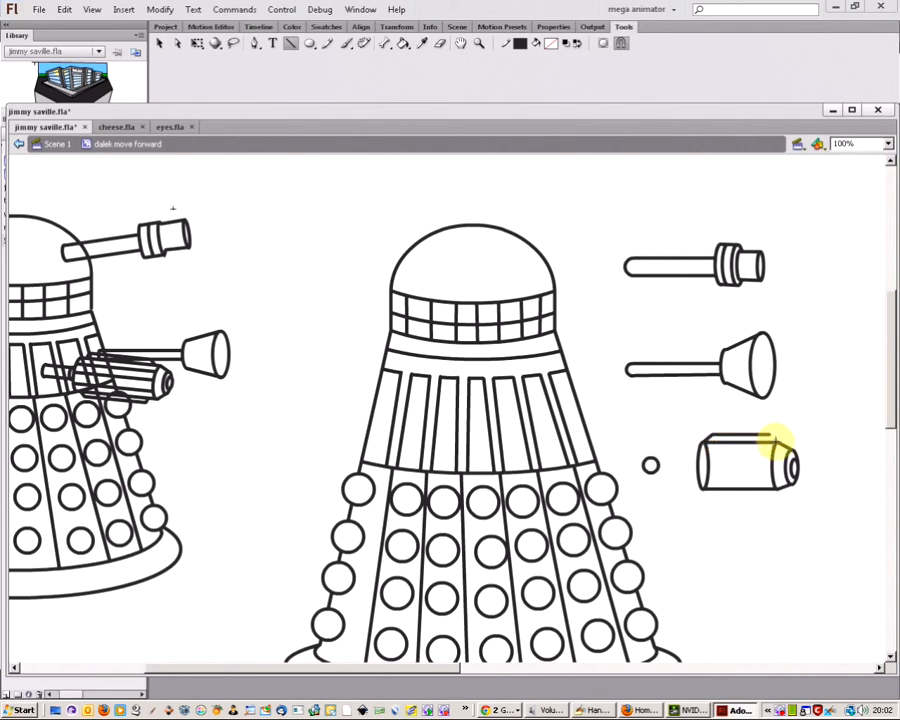
left_click_drag(706, 445, 705, 489)
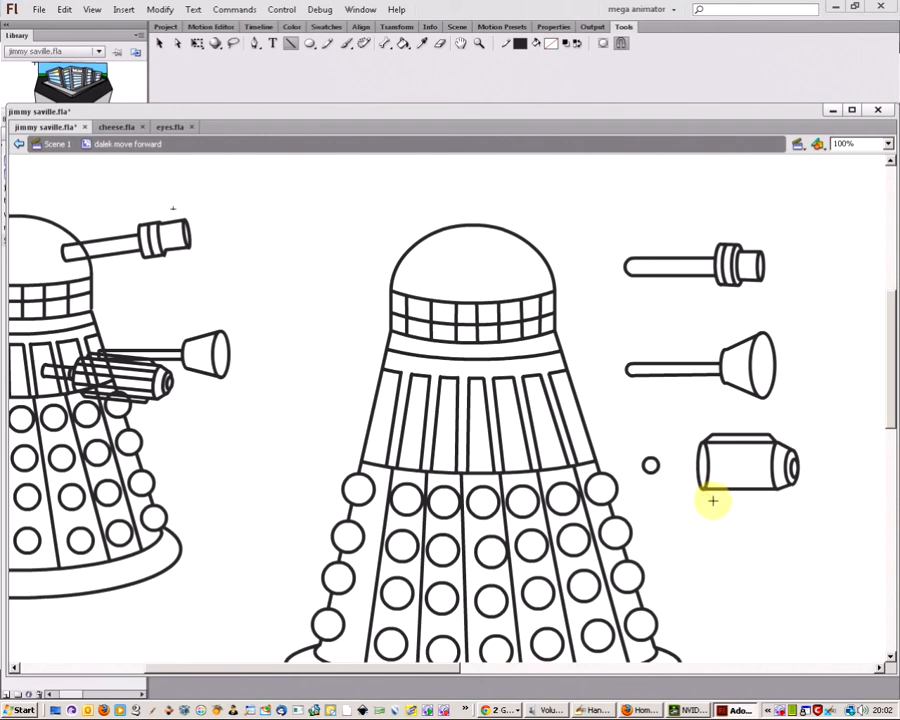
left_click_drag(711, 500, 740, 479)
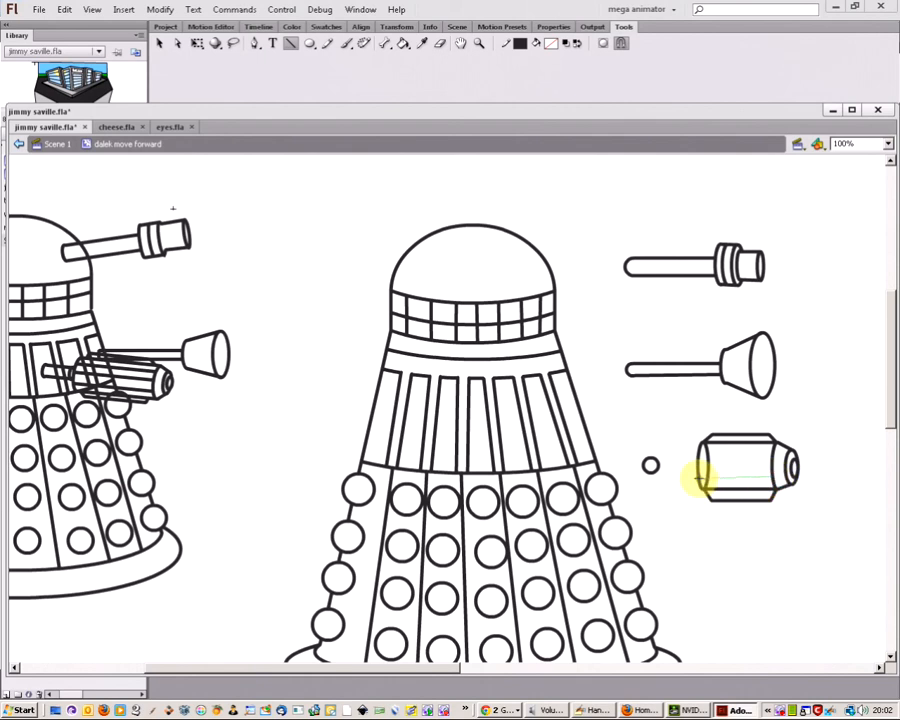
left_click_drag(699, 476, 773, 463)
left_click_drag(700, 455, 762, 455)
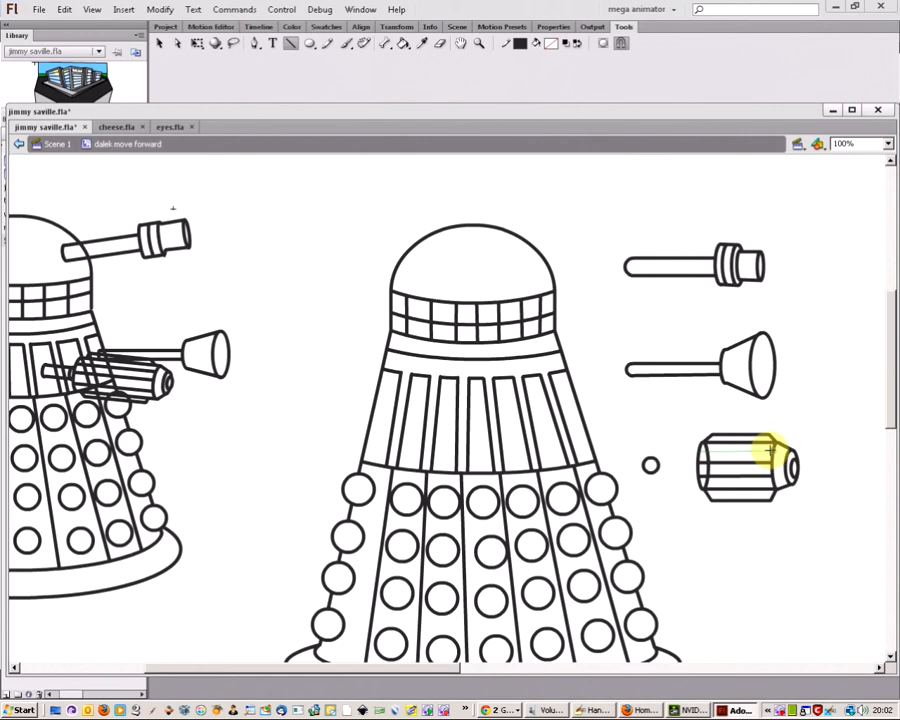
left_click_drag(772, 455, 773, 455)
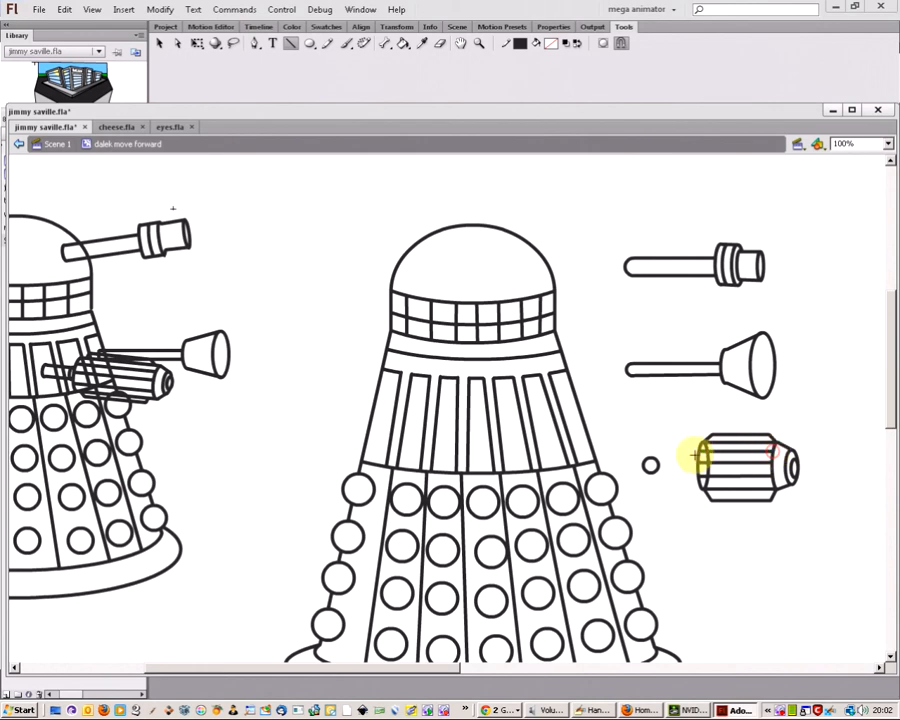
Draw the rod's upper line from the small circle and delete the overlapping arcs inside the gun barrel's rear end
left_click_drag(649, 462, 697, 459)
left_click_drag(675, 457, 677, 458)
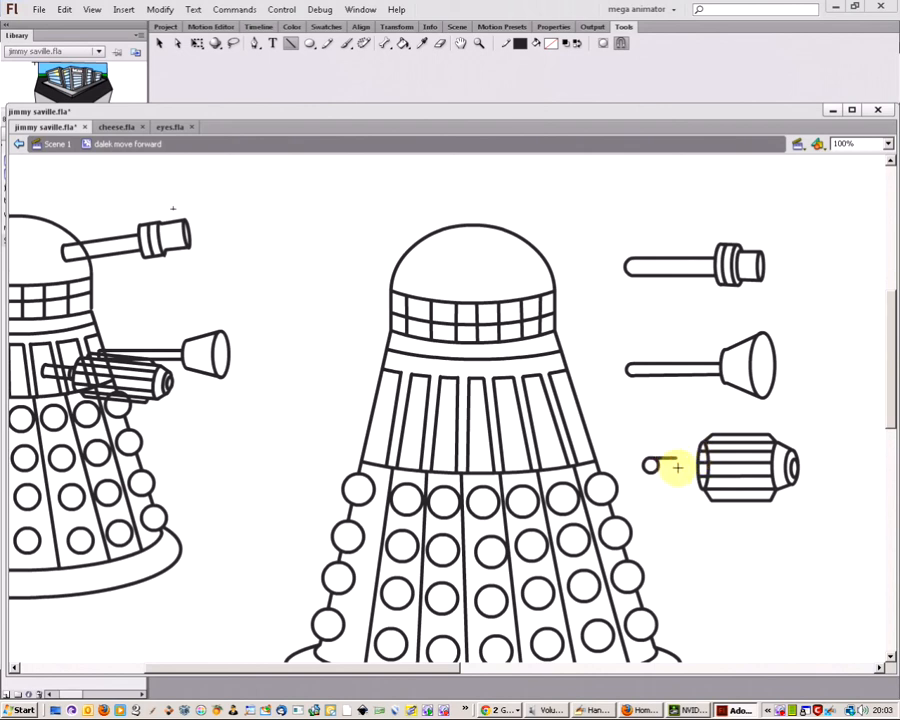
left_click(159, 45)
left_click(706, 449)
key("Delete")
left_click(708, 469)
key("Delete")
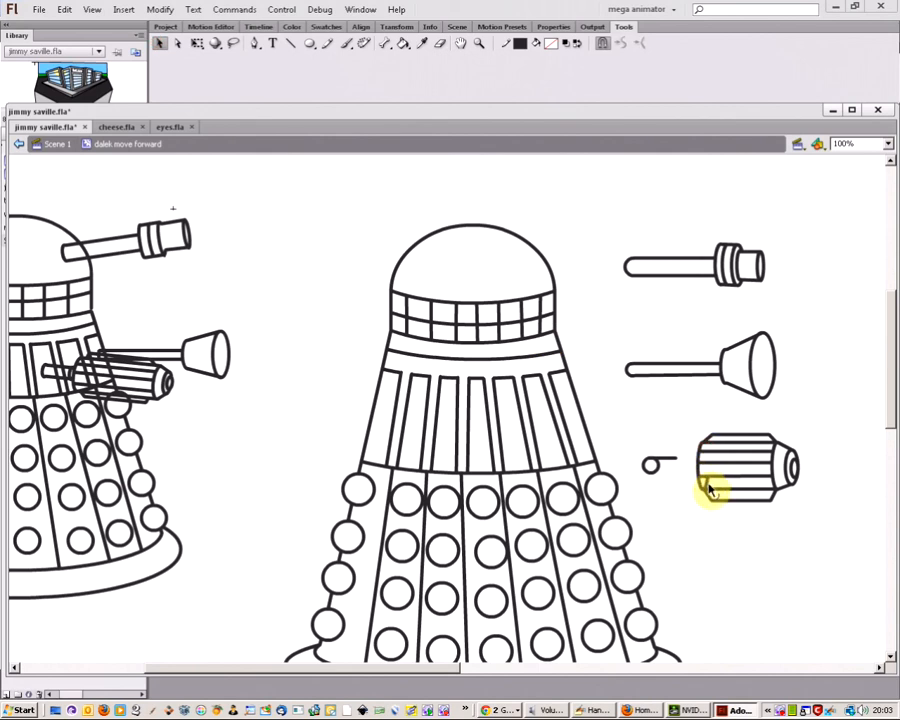
Shift the small circle back to the rear end of the rod's upper line and draw a parallel lower line from it
left_click(290, 44)
left_click_drag(676, 459, 694, 460)
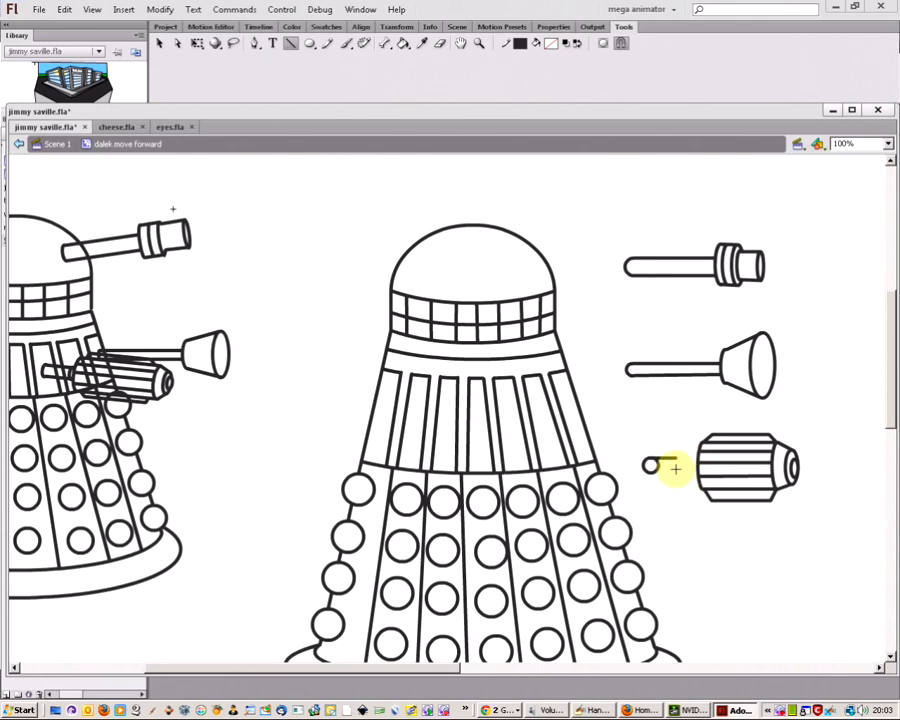
left_click(160, 43)
mouse_move(638, 451)
left_mouse_down()
mouse_move(680, 481)
mouse_move(642, 466)
left_mouse_up()
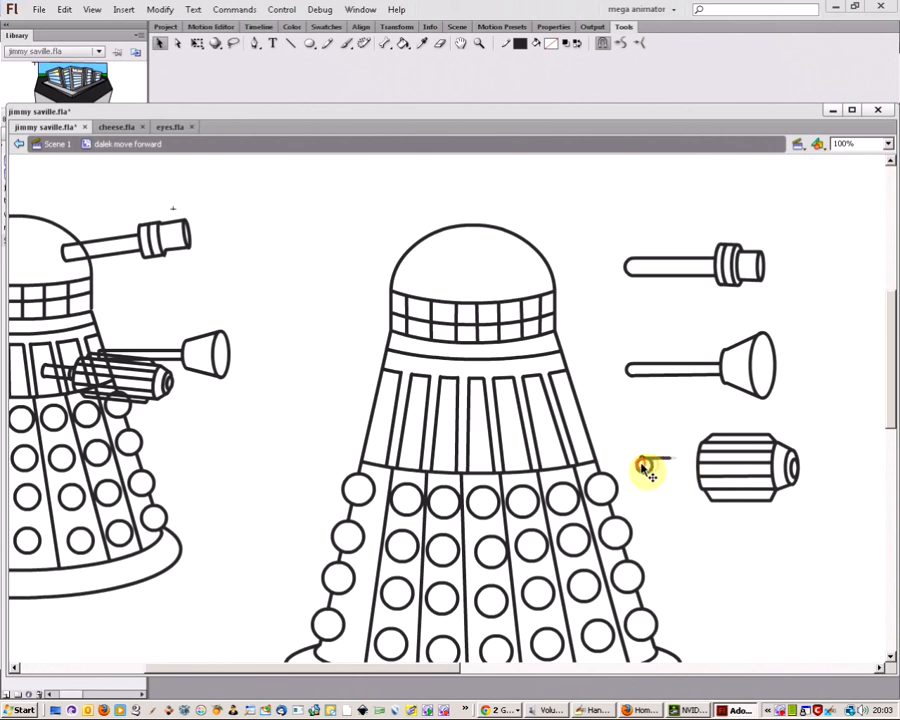
left_click(290, 43)
mouse_move(662, 458)
left_mouse_down()
mouse_move(685, 458)
mouse_move(683, 473)
left_mouse_up()
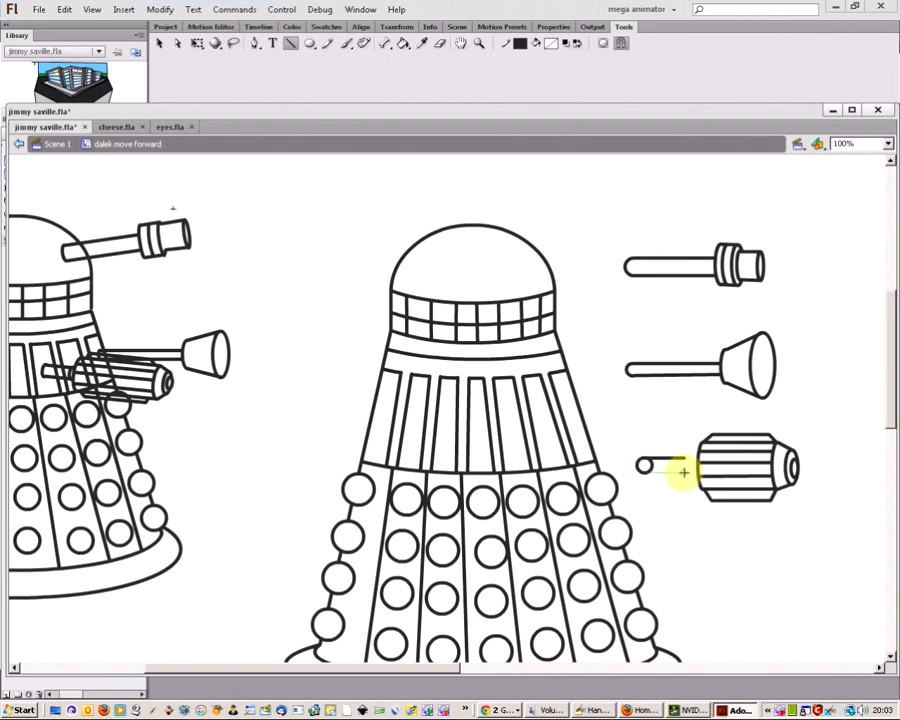
Move the rod against the rear of the gun barrel and remove the circle's inner arc to leave a rounded end
key("v")
left_click_drag(628, 440, 699, 508)
left_click_drag(657, 467, 664, 467)
left_click(664, 394)
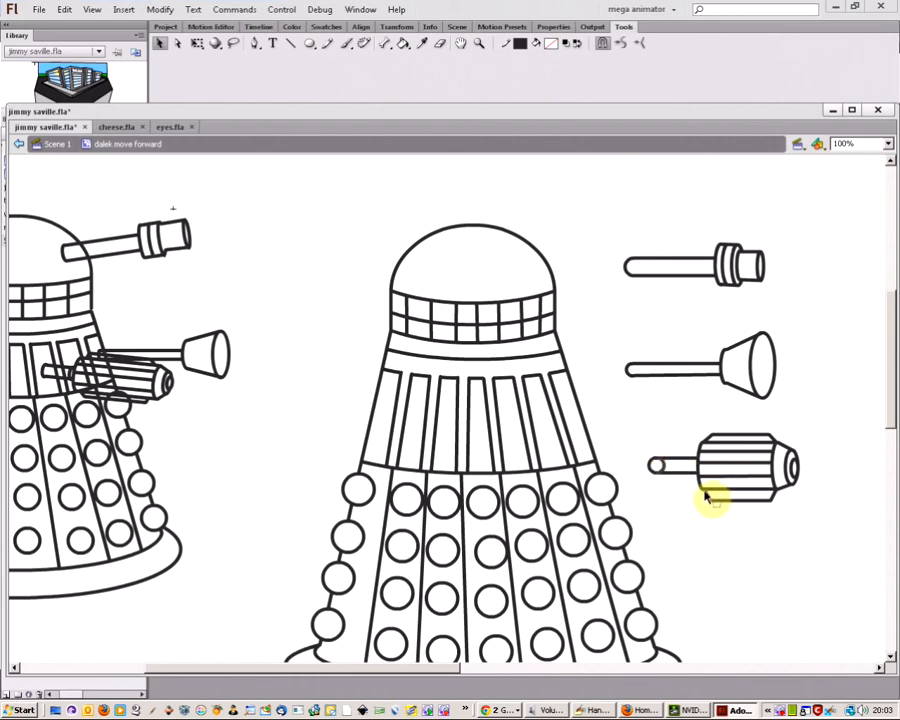
left_click(671, 419)
Select the whole gun and transform it with Free Transform into a slightly longer, slimmer shape
left_click_drag(622, 427, 830, 512)
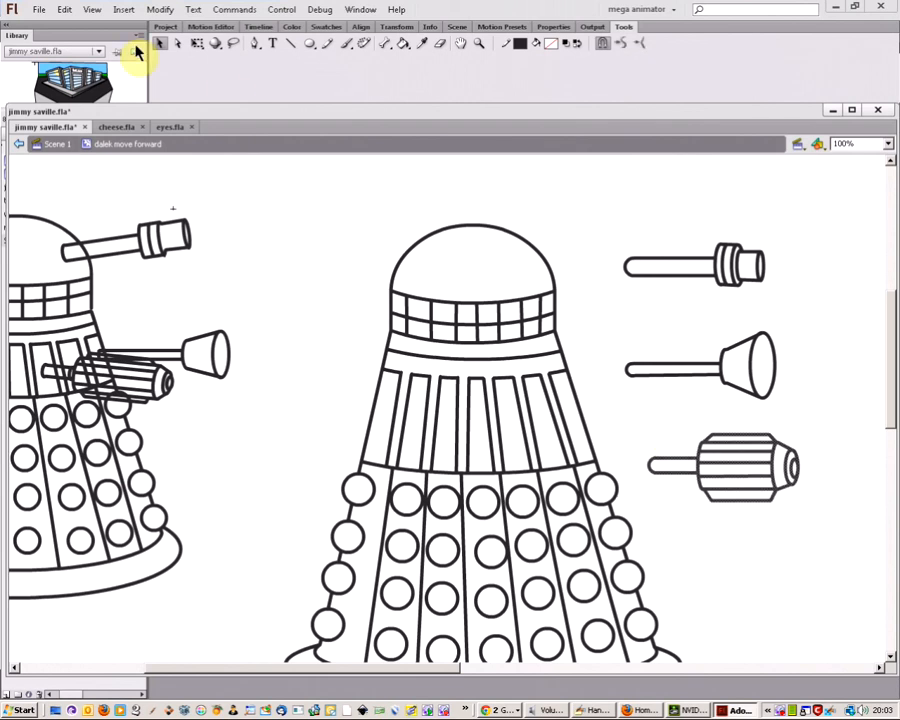
left_click(197, 43)
left_click(733, 472)
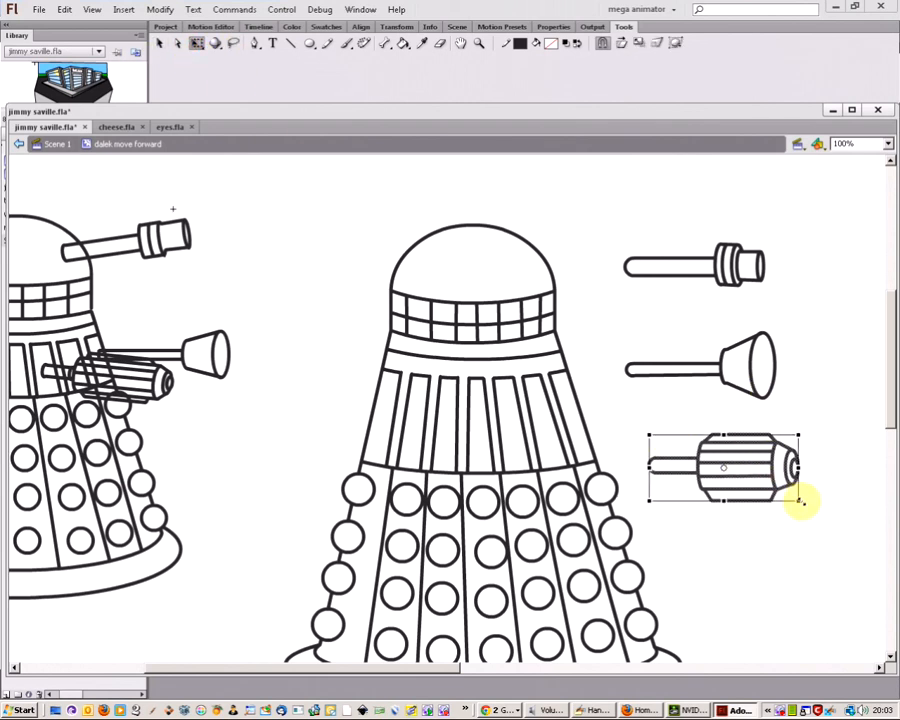
mouse_move(796, 502)
left_mouse_down()
mouse_move(797, 486)
mouse_move(809, 487)
left_mouse_up()
left_click(838, 426)
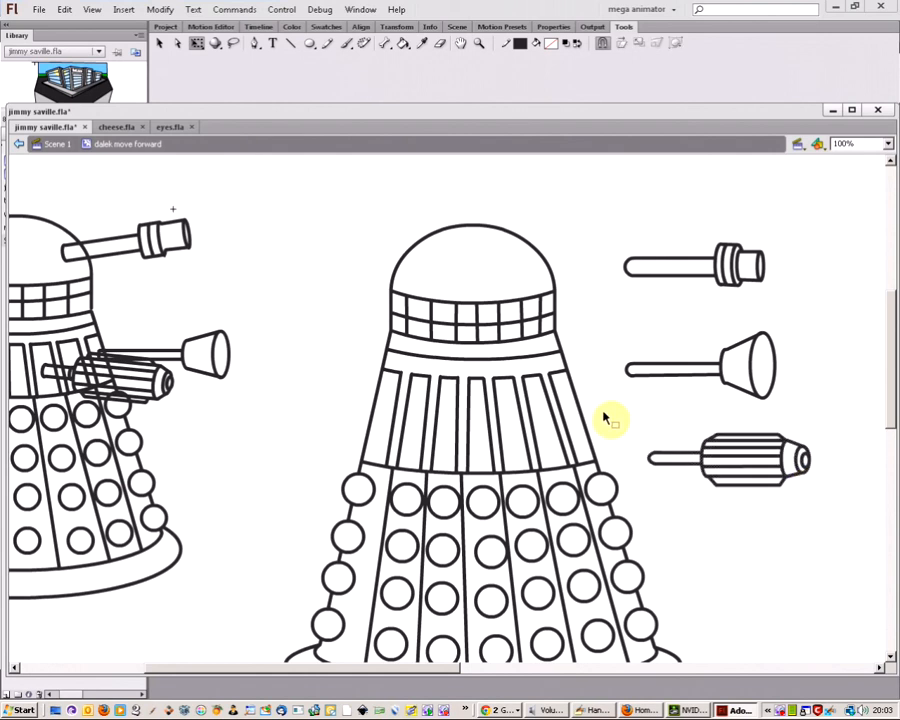